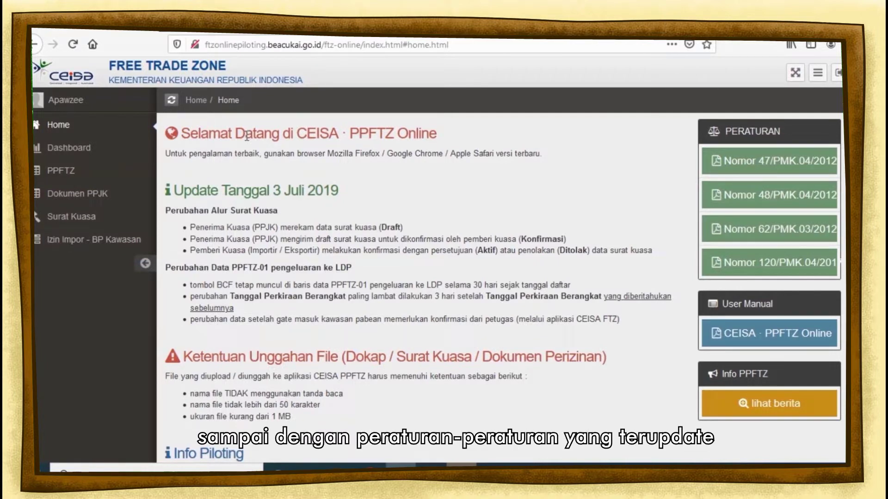
# Look through the Dashboard, PPFTZ and Dokumen PPJK pages, including the list of recorded PPFTZ documents.
pyautogui.click(88, 155)
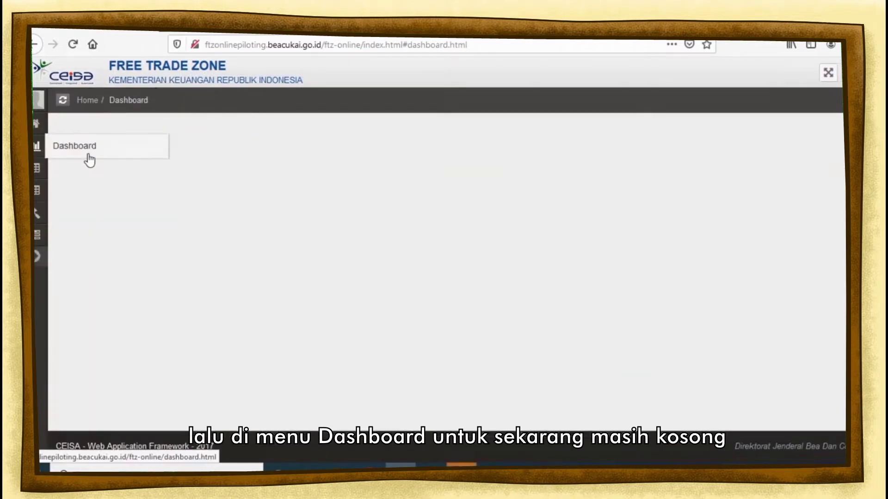
pyautogui.click(37, 168)
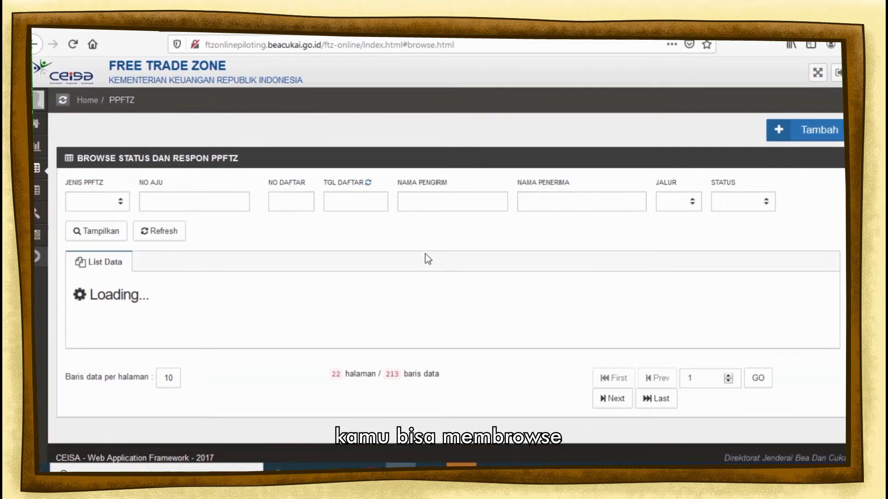
pyautogui.scroll(-4, 530, 271)
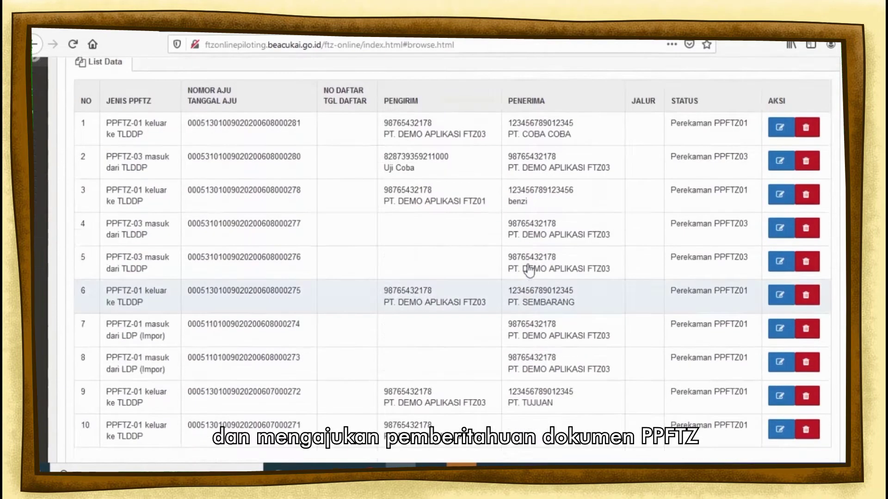
pyautogui.scroll(4, 530, 271)
pyautogui.click(122, 202)
pyautogui.click(122, 202)
pyautogui.moveTo(37, 213)
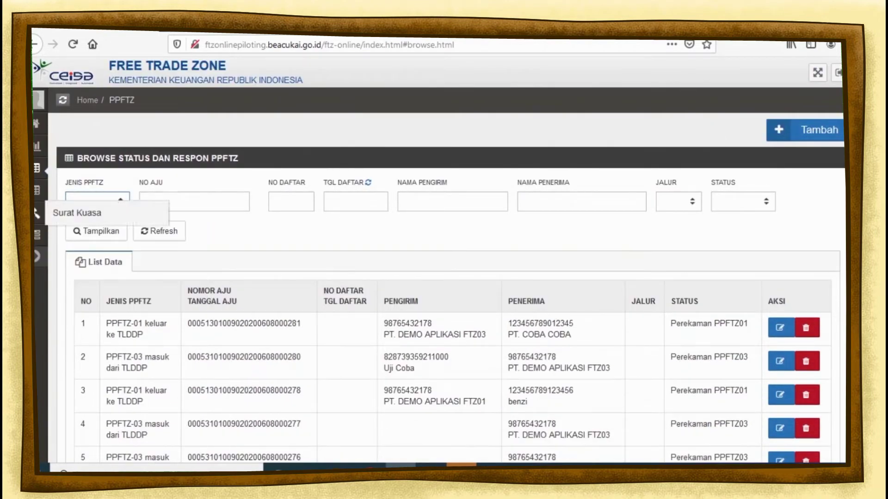
pyautogui.click(79, 210)
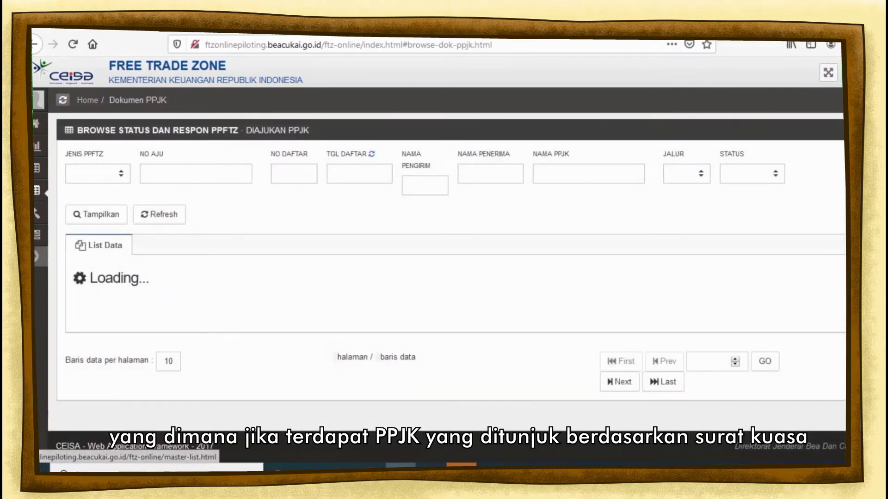
# View the details of the letter listed under Surat Kuasa, declining the PDF download and the browser integration help.
pyautogui.moveTo(36, 214)
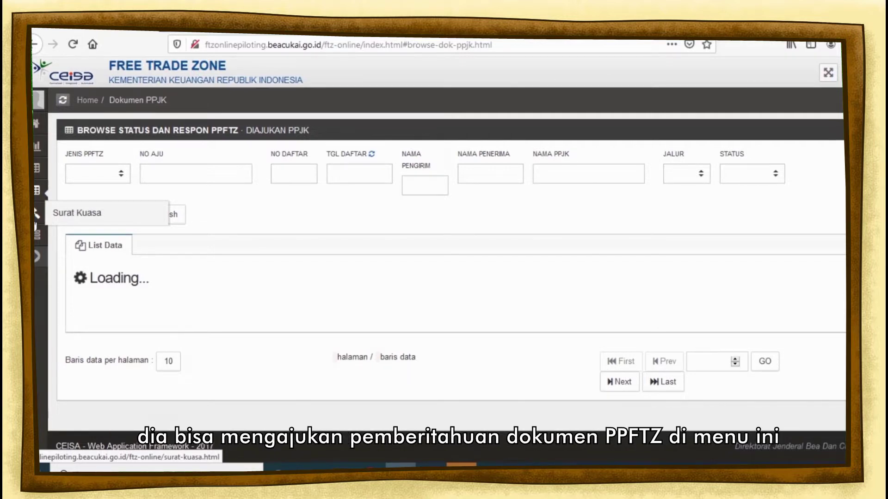
pyautogui.click(36, 225)
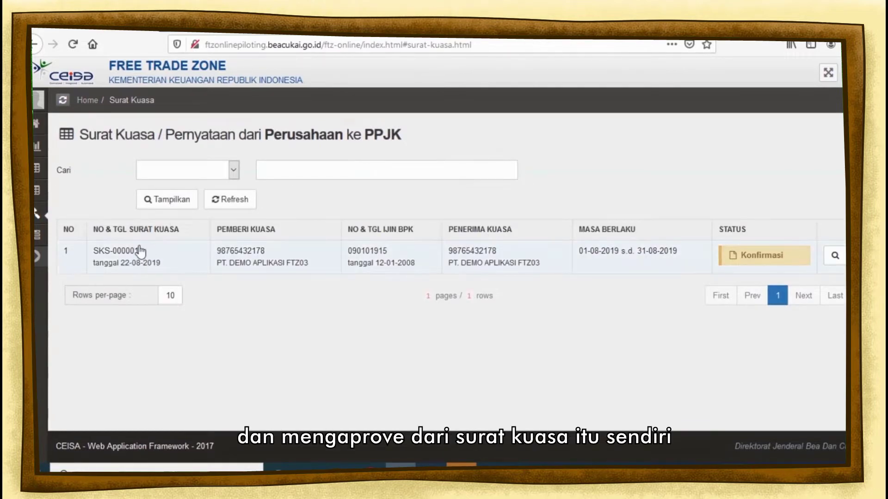
pyautogui.click(234, 256)
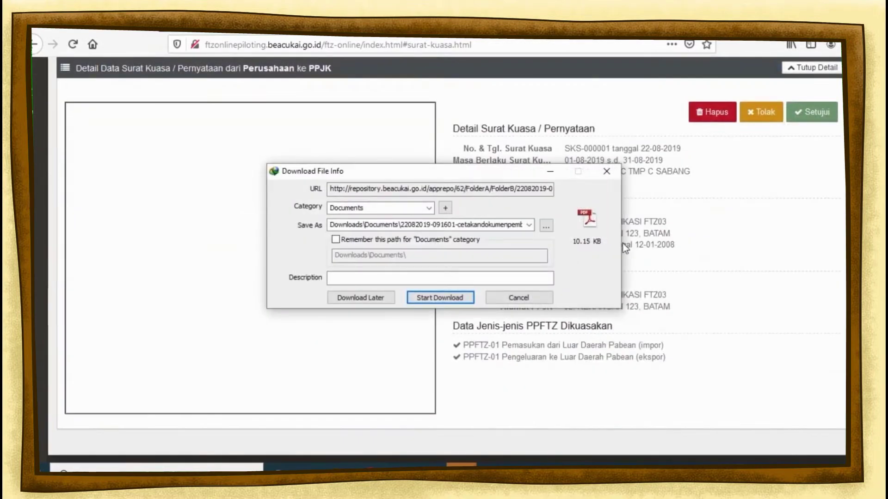
pyautogui.click(517, 296)
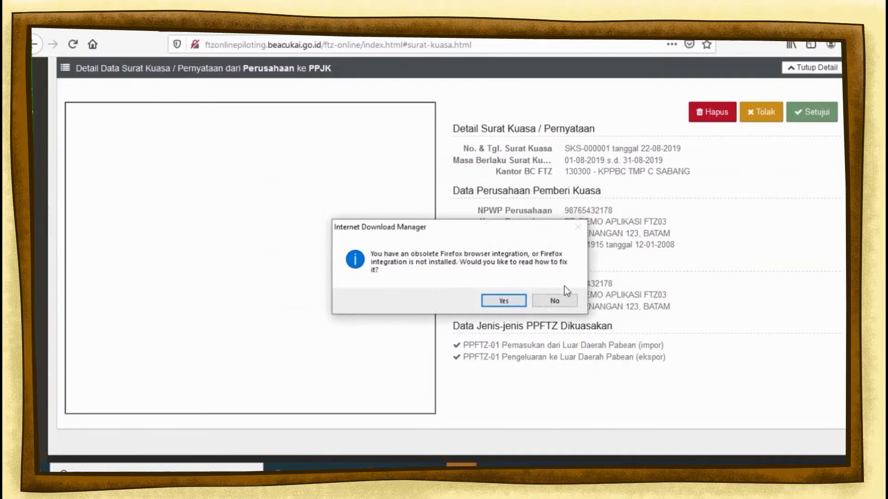
pyautogui.click(557, 301)
pyautogui.scroll(3, 619, 290)
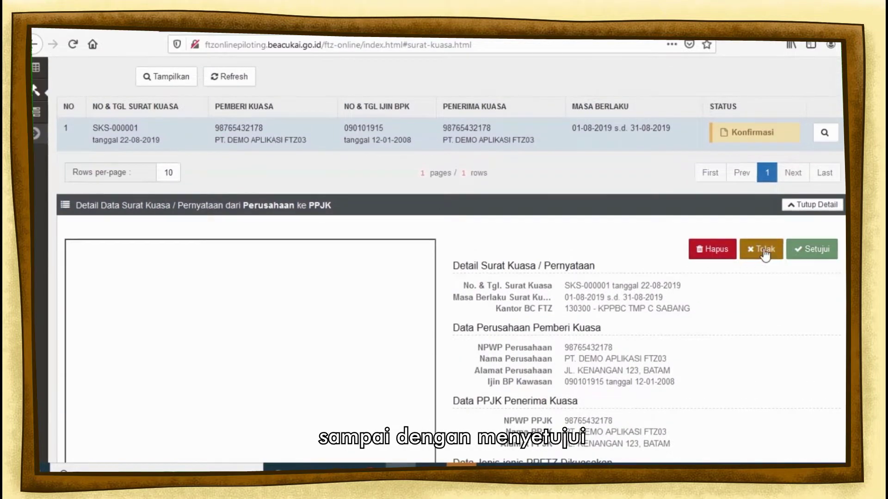
pyautogui.scroll(2, 785, 269)
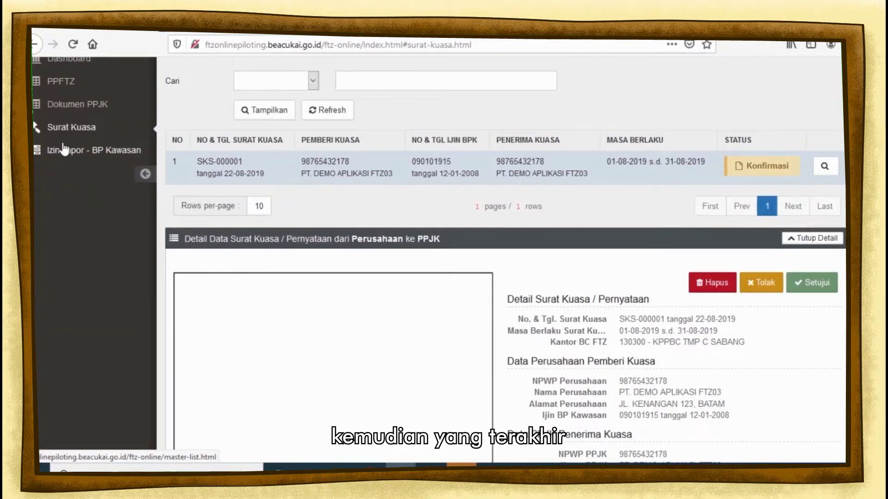
# Open the Izin Impor - BP Kawasan permit list and start a new goods entry permit record.
pyautogui.click(64, 148)
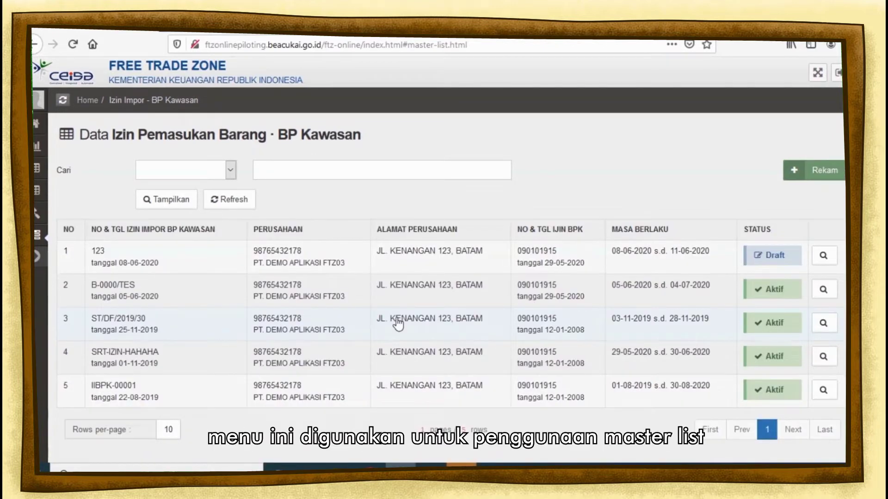
pyautogui.click(209, 171)
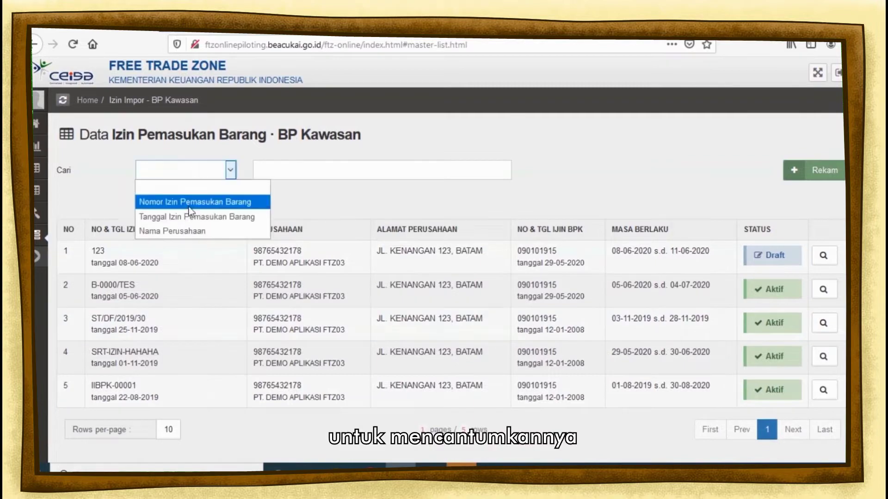
pyautogui.click(202, 180)
pyautogui.click(807, 172)
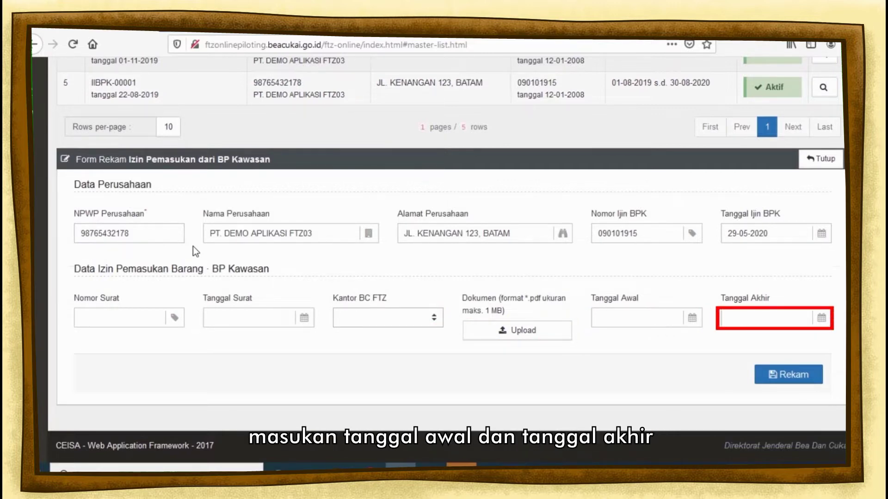
# Fill in the permit's Nomor Surat M123, Tanggal Surat 08-06-2020 and Kantor BC FTZ 020400.
pyautogui.click(153, 322)
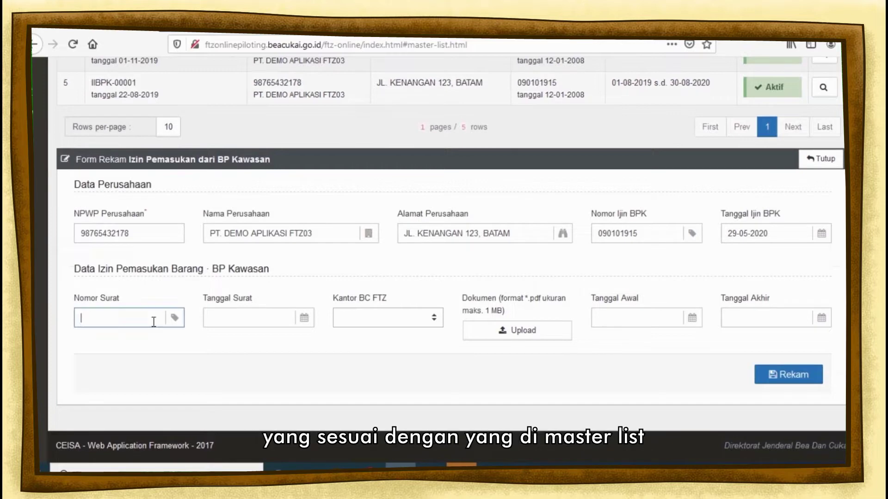
pyautogui.write('m1234')
pyautogui.press('Tab')
pyautogui.click(229, 401)
pyautogui.doubleClick(121, 313)
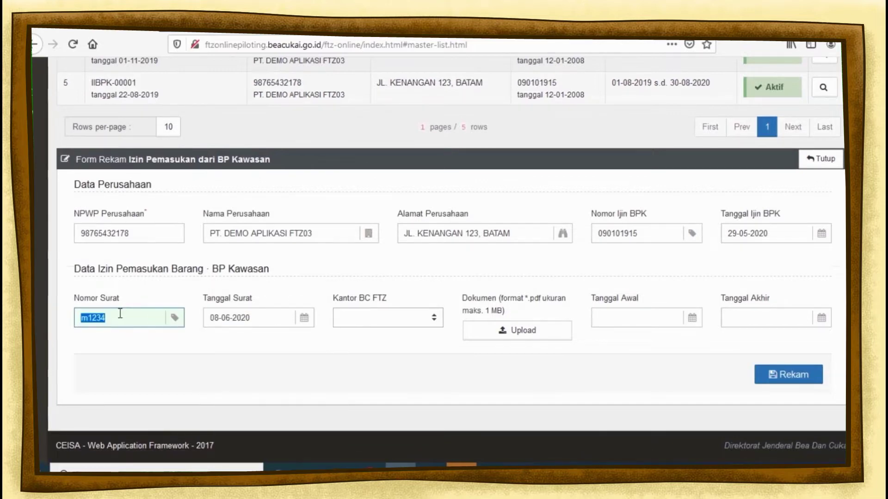
pyautogui.write('M123')
pyautogui.click(388, 318)
pyautogui.click(388, 326)
pyautogui.click(517, 330)
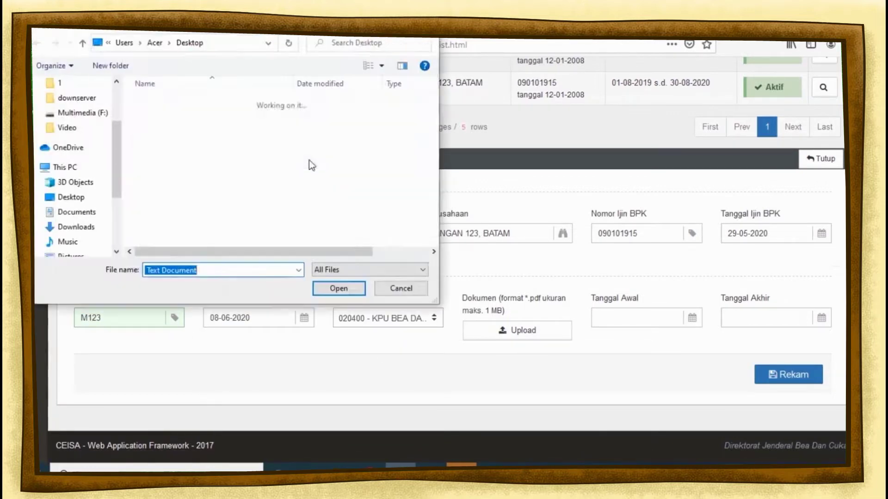
pyautogui.moveTo(433, 148); pyautogui.dragTo(435, 205)
pyautogui.click(400, 288)
# Set the permit's validity from 08-06-2020 to 09-06-2020 and save the record.
pyautogui.click(620, 318)
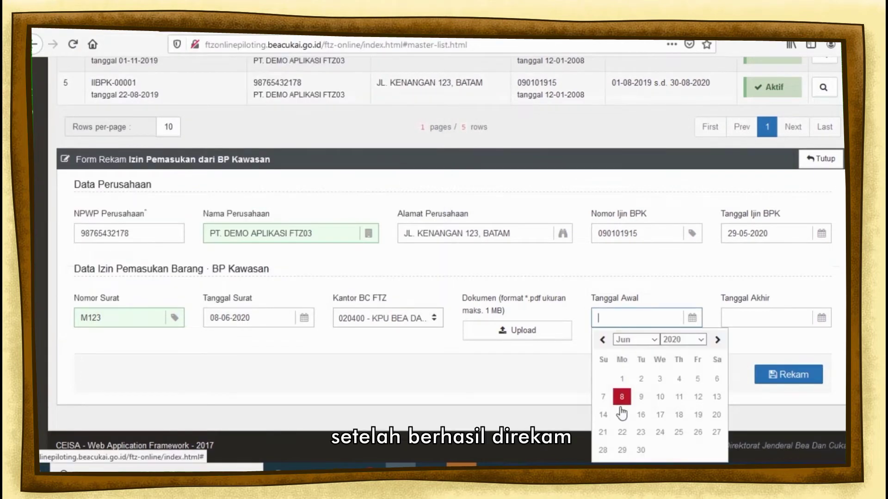
pyautogui.click(622, 398)
pyautogui.click(743, 318)
pyautogui.click(769, 398)
pyautogui.click(793, 376)
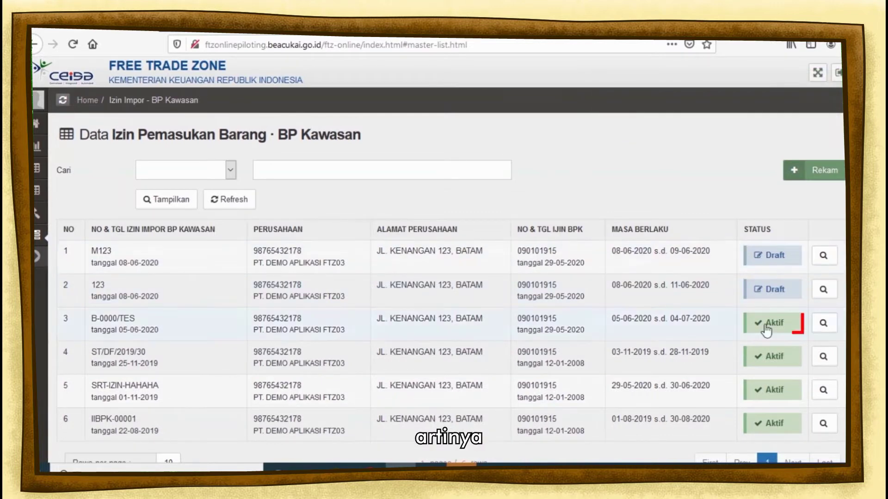
# Open the details of draft permit 123, declining the PDF download, and start recording a new goods item.
pyautogui.click(759, 304)
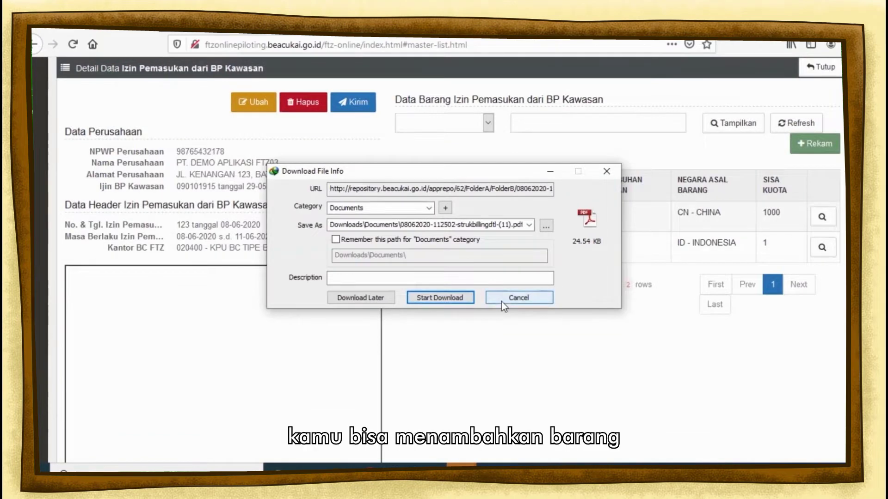
pyautogui.click(501, 301)
pyautogui.scroll(2, 354, 202)
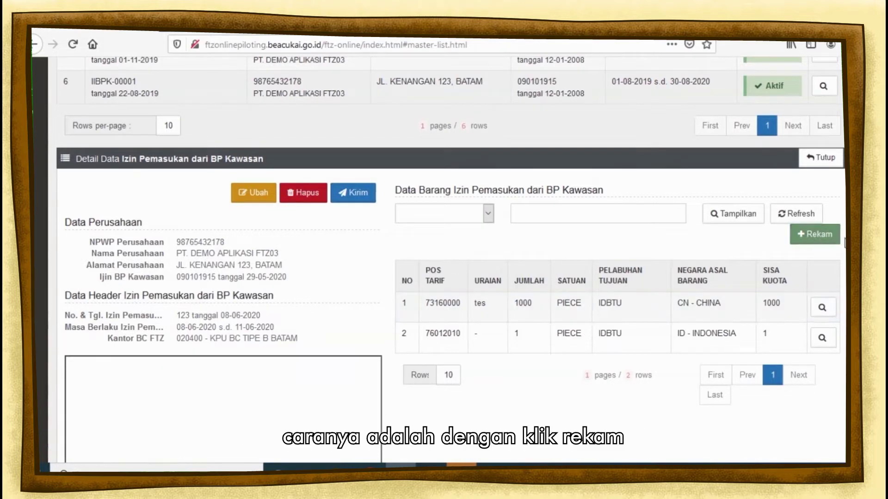
pyautogui.click(837, 239)
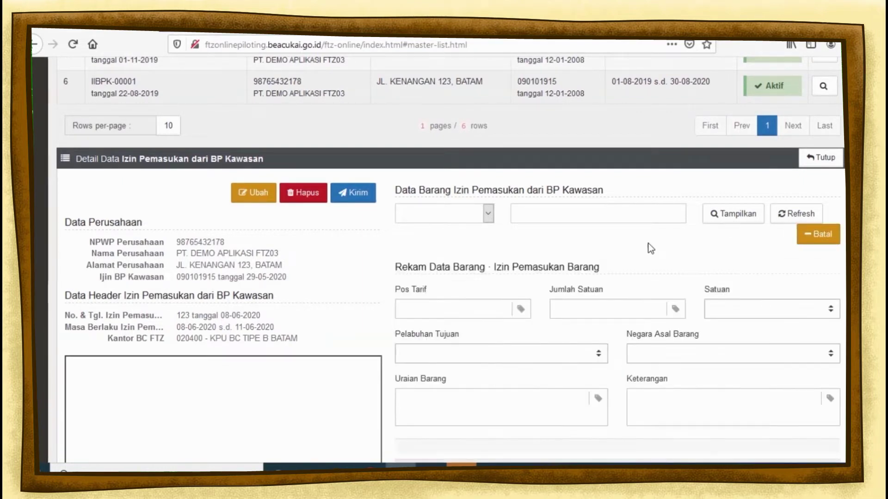
# Enter Pos Tarif 73160000, Jumlah Satuan 200 and the unit PCE - PIECE for the goods item.
pyautogui.scroll(-2, 565, 278)
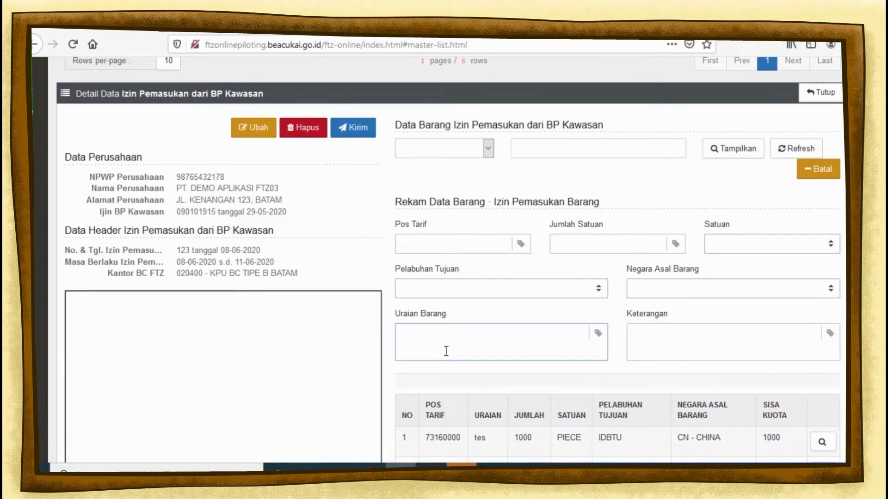
pyautogui.click(618, 250)
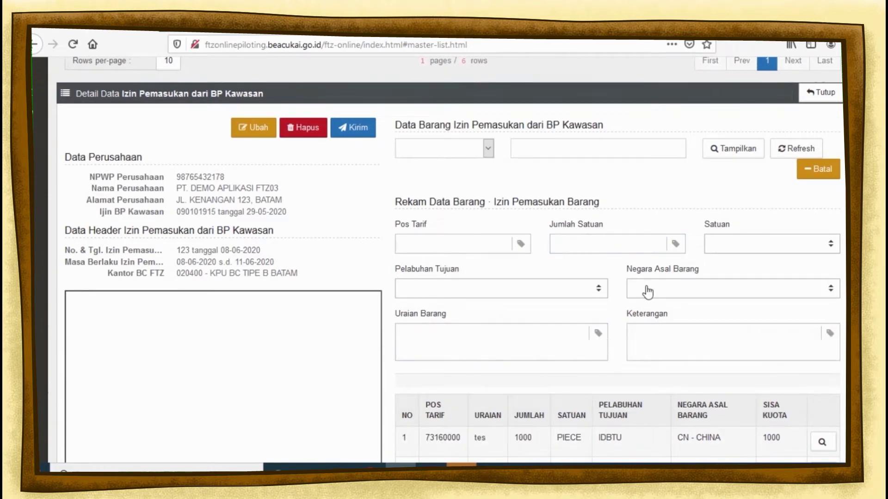
pyautogui.write('731600')
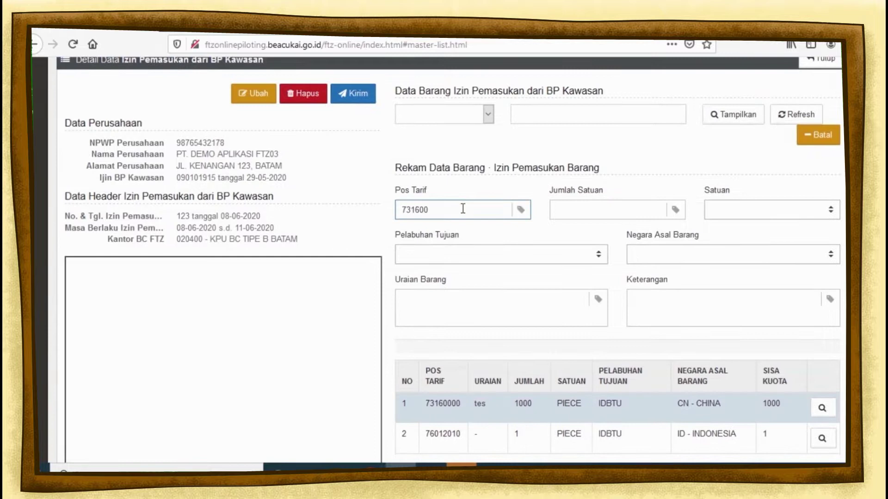
pyautogui.write('00')
pyautogui.press('Tab')
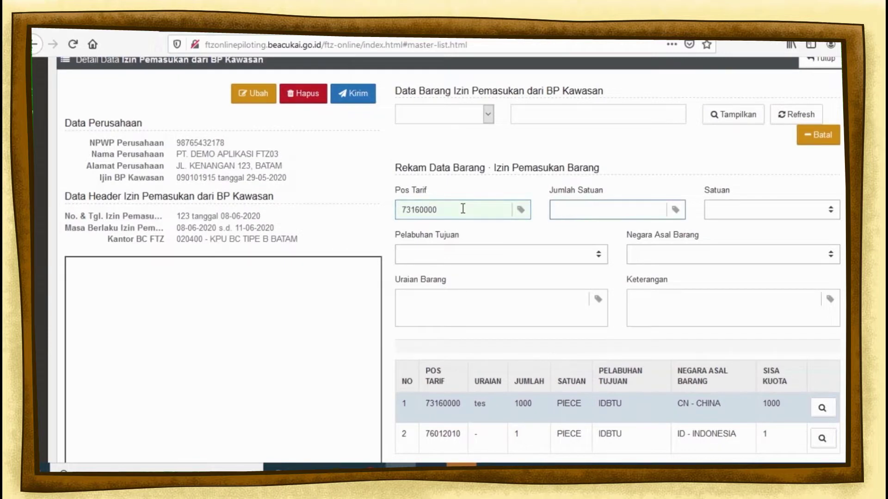
pyautogui.write('200')
pyautogui.click(733, 214)
pyautogui.write('PIECE')
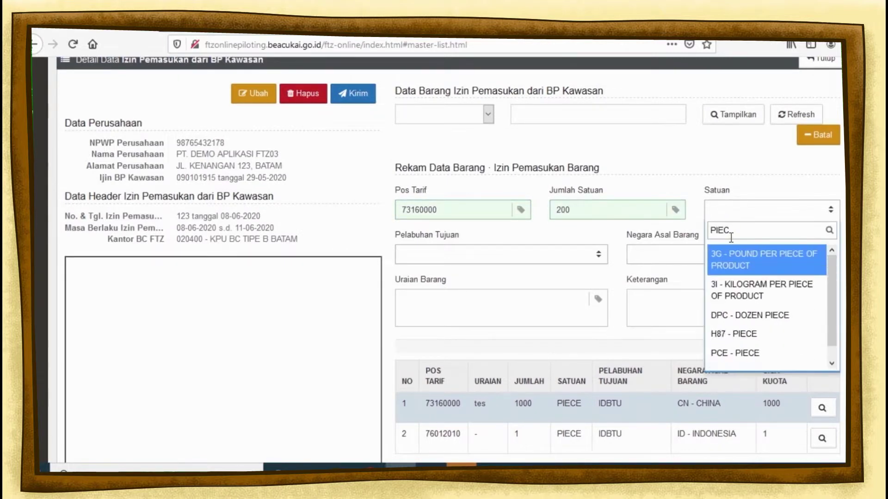
pyautogui.click(758, 353)
# Set the item's destination port to IDBTU - BATU AMPAR and its country of origin to SG - SINGAPORE.
pyautogui.click(488, 255)
pyautogui.click(488, 325)
pyautogui.click(677, 257)
pyautogui.write('SING')
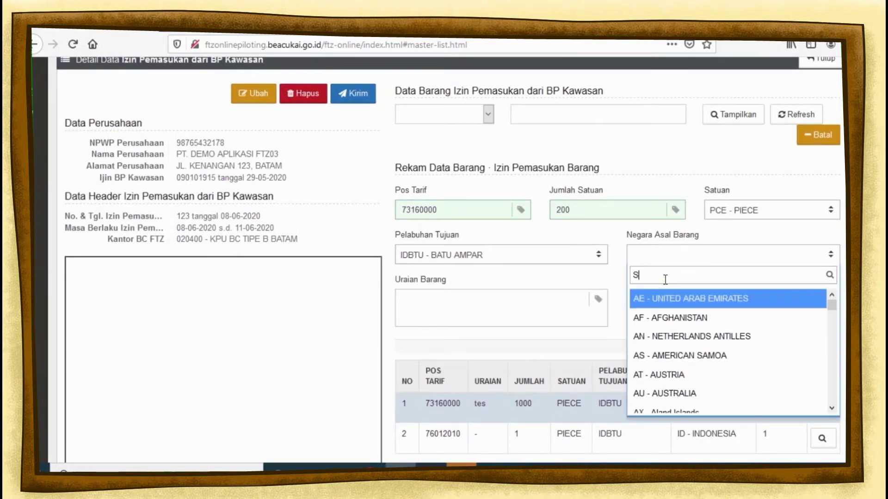
pyautogui.click(664, 298)
# Enter "-" for both Uraian Barang and Keterangan and save the goods item.
pyautogui.click(492, 300)
pyautogui.write('0')
pyautogui.press('Tab')
pyautogui.hotkey('shift', 'Tab')
pyautogui.write('-')
pyautogui.press('Tab')
pyautogui.write('-')
pyautogui.hotkey('shift', 'Tab')
pyautogui.scroll(-1, 492, 299)
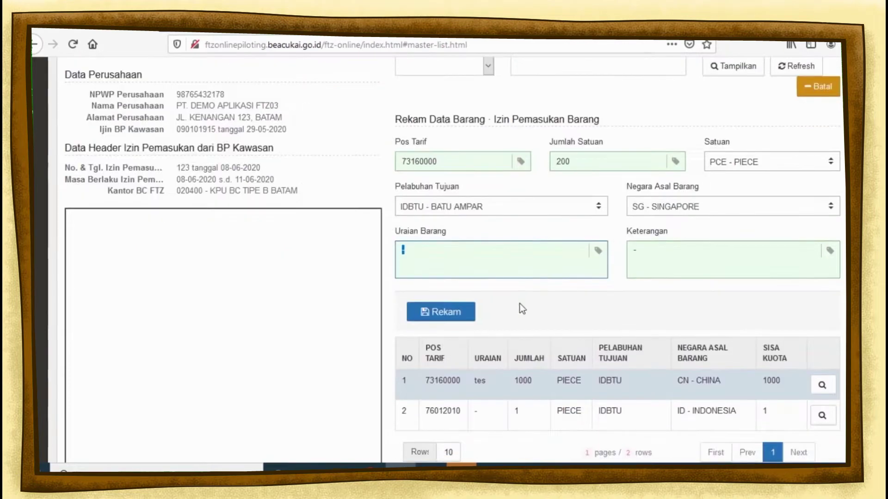
pyautogui.click(453, 313)
pyautogui.scroll(1, 453, 308)
pyautogui.doubleClick(518, 267)
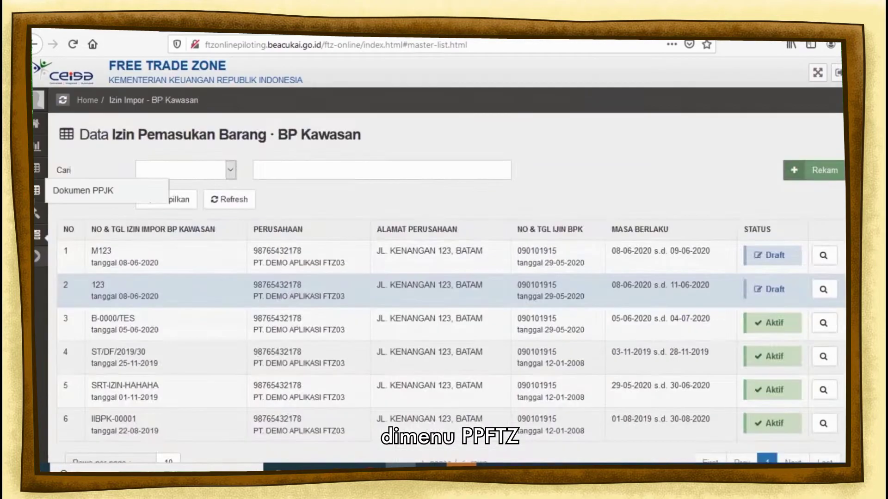
# Add a new PPFTZ submitted at 020400 - KPU BEA DAN CUKAI TIPE B BATAM with Jenis Pemberitahuan Pemasukan.
pyautogui.click(43, 175)
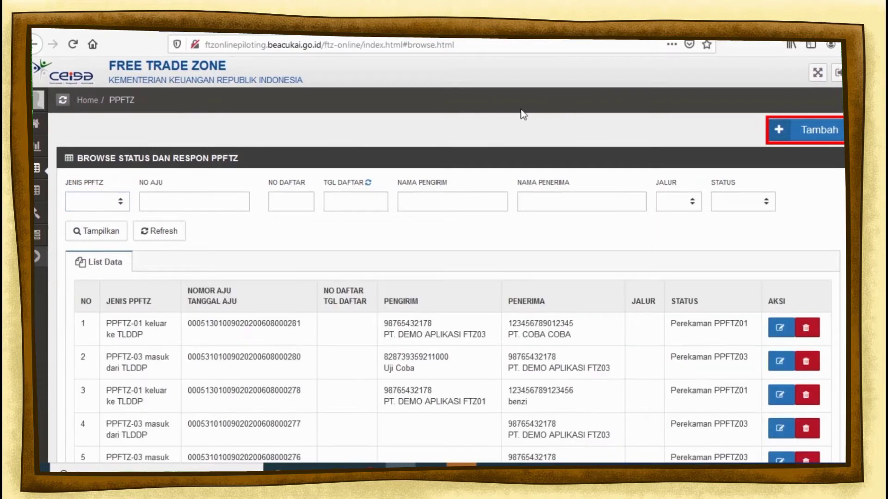
pyautogui.click(838, 134)
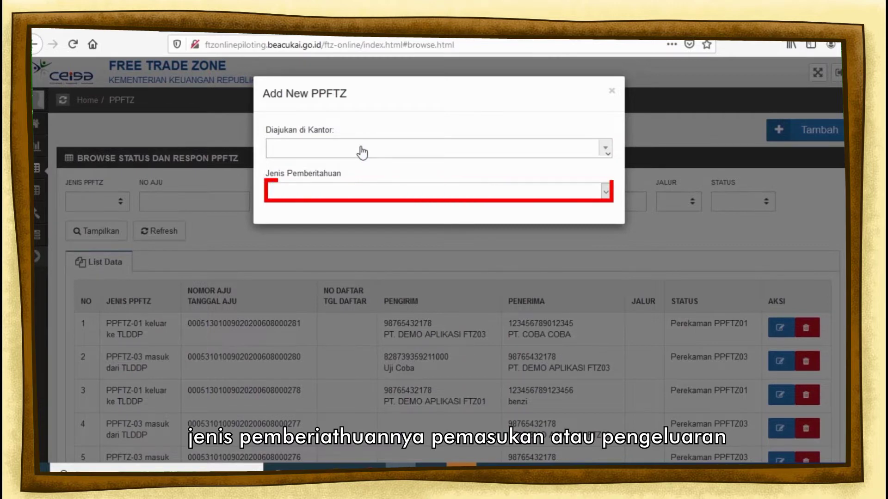
pyautogui.click(322, 152)
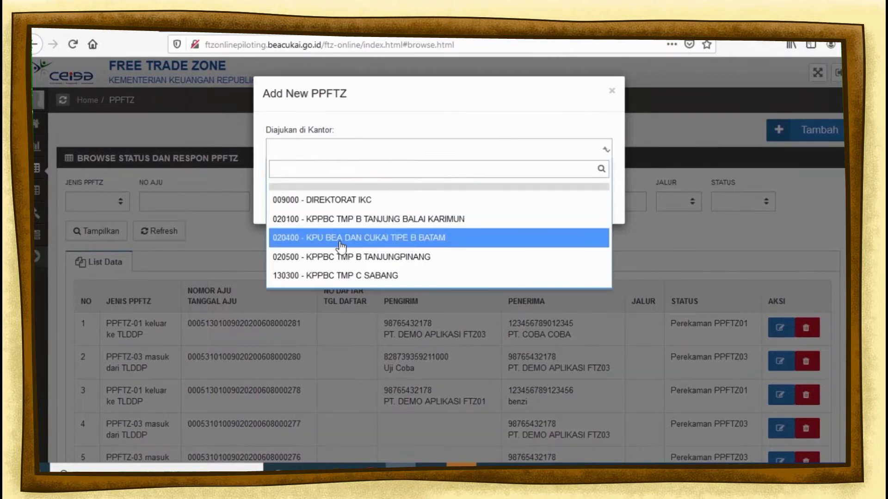
pyautogui.click(324, 234)
pyautogui.click(305, 192)
pyautogui.click(305, 222)
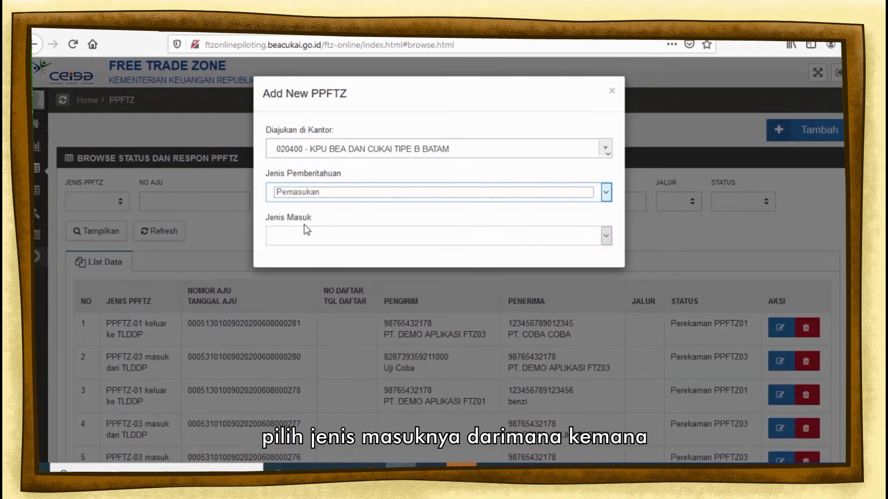
# Choose entry from Luar Daerah Pabean as the Jenis Masuk and create the PPFTZ 01 form.
pyautogui.click(305, 228)
pyautogui.click(439, 265)
pyautogui.click(432, 264)
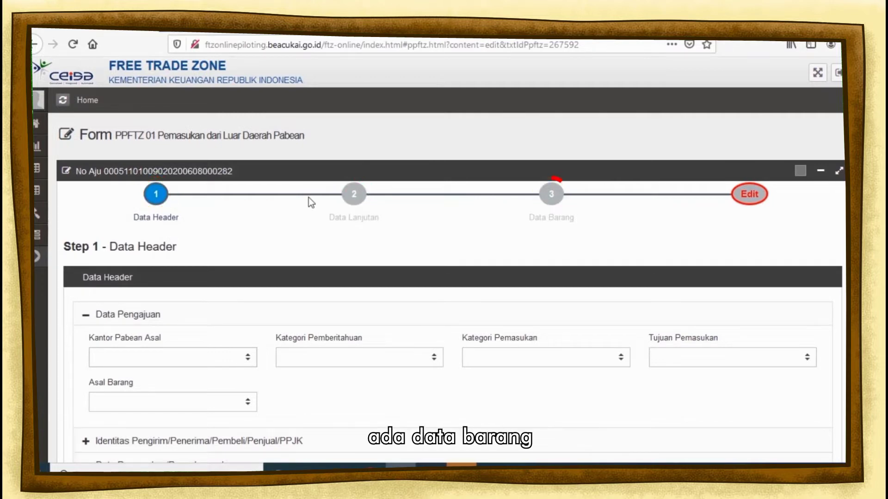
# In Data Pengajuan, set Kantor Pabean Asal to 020400 - KPU BEA DAN CUKAI TIPE B BATAM and Kategori Pemberitahuan to 1 - Biasa.
pyautogui.scroll(-3, 251, 284)
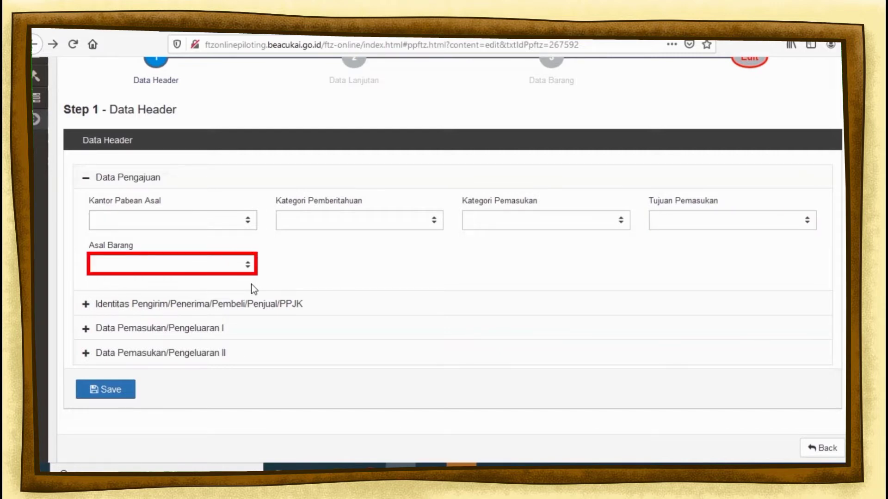
pyautogui.click(188, 228)
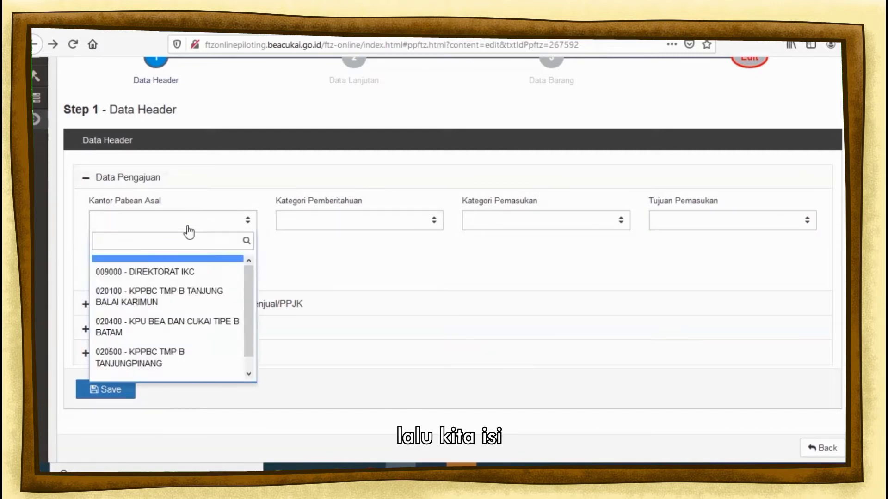
pyautogui.click(166, 326)
pyautogui.click(323, 220)
pyautogui.click(315, 250)
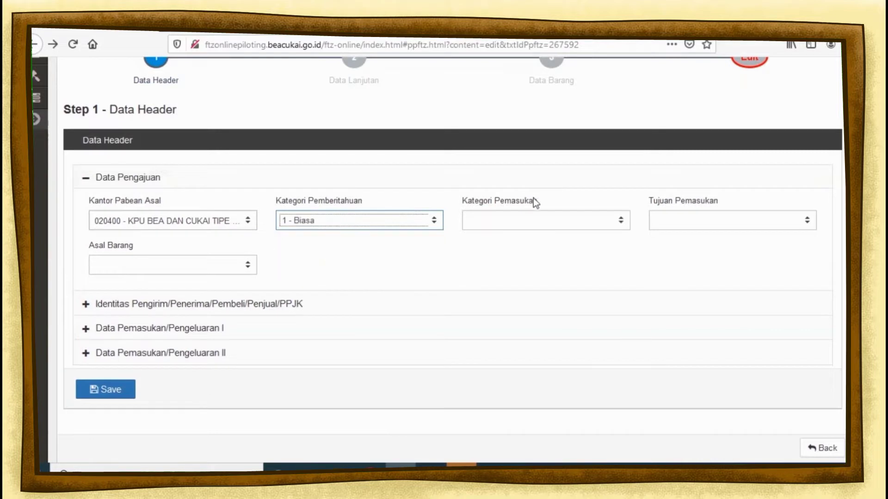
# Set Kategori Pemasukan to 1 - Pemasukan Biasa, Tujuan Pemasukan to 01 - Dijual, and Asal Barang to option 1 (sepenuhnya diperoleh).
pyautogui.click(531, 218)
pyautogui.click(530, 251)
pyautogui.click(673, 225)
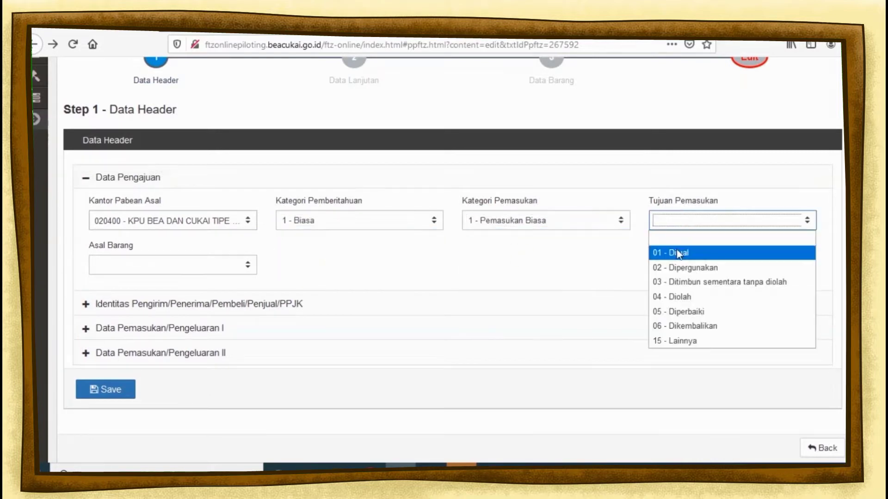
pyautogui.click(676, 253)
pyautogui.click(173, 265)
pyautogui.click(175, 298)
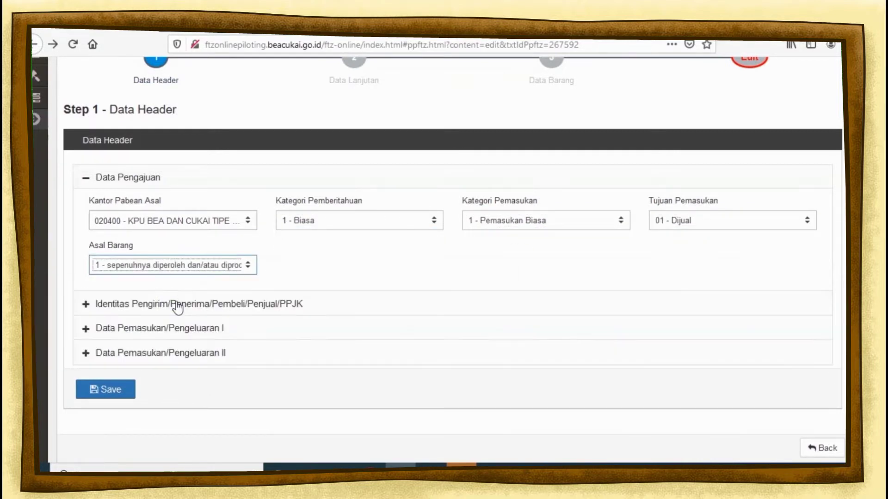
# In the Pengirim identity data, choose 5 - NPWP 15 Digit as the identity type and enter the sender's identity number.
pyautogui.click(179, 305)
pyautogui.scroll(-1, 306, 296)
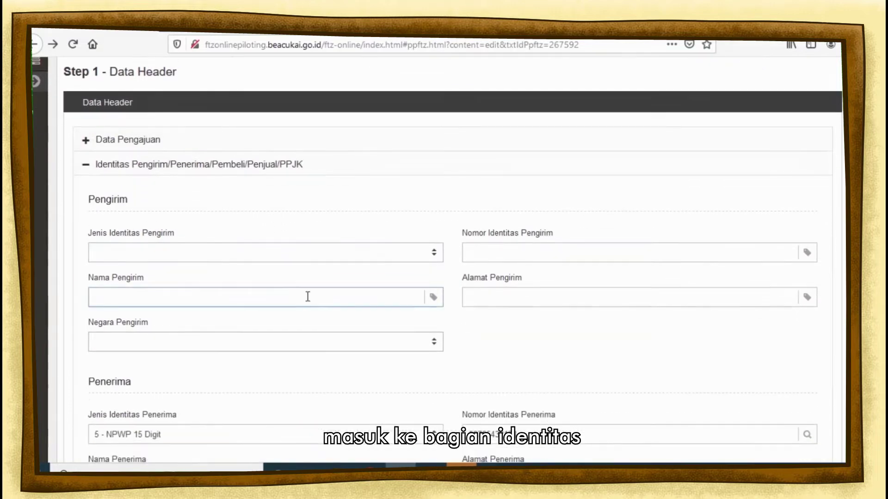
pyautogui.scroll(-1, 301, 292)
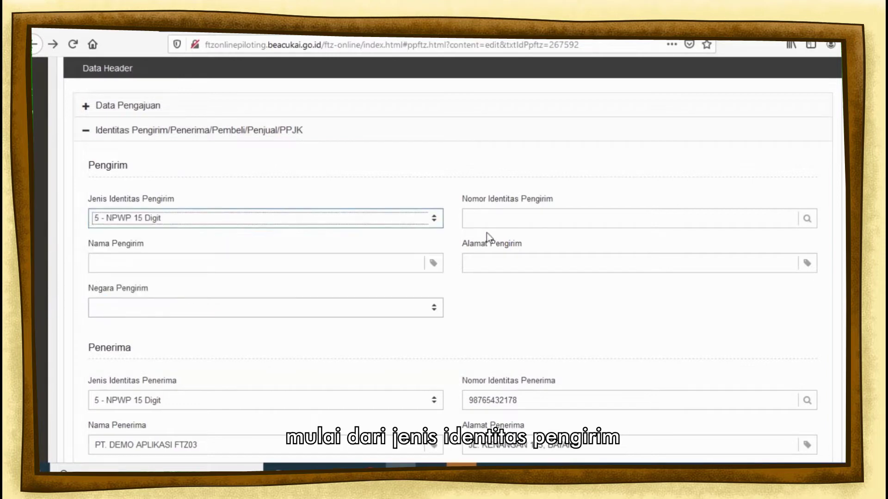
pyautogui.click(489, 222)
pyautogui.write('123456789012345')
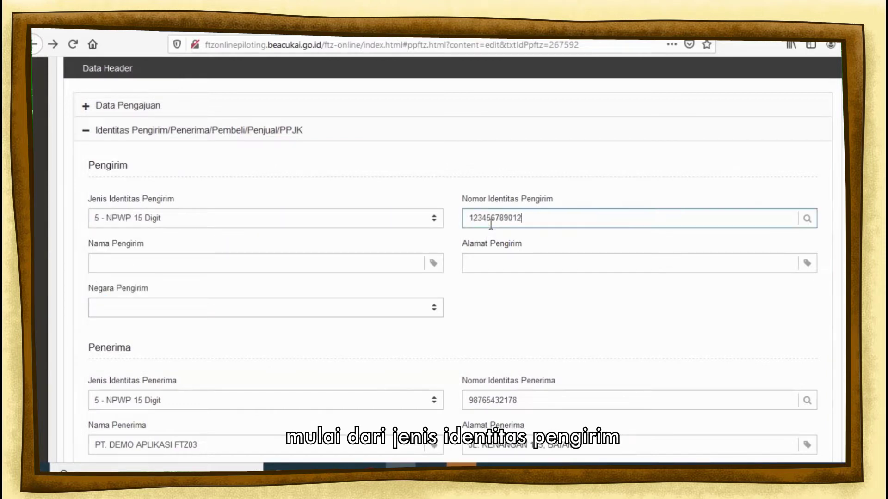
# Enter PT. COBA COBA as Nama Pengirim, fill in the sender's address, and set Negara Pengirim to SG - SINGAPORE.
pyautogui.click(276, 261)
pyautogui.write('PT. COBA COBA')
pyautogui.press('Tab')
pyautogui.write('ALAMAT COBA COBA')
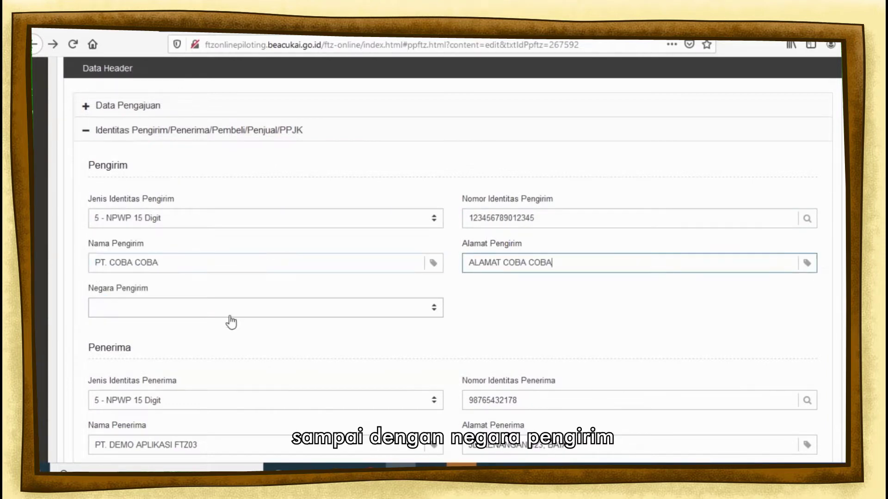
pyautogui.click(227, 312)
pyautogui.write('sin')
pyautogui.press('Return')
# Review the Penerima identity data and copy it into the Pembeli data.
pyautogui.scroll(-2, 143, 276)
pyautogui.scroll(-2, 321, 403)
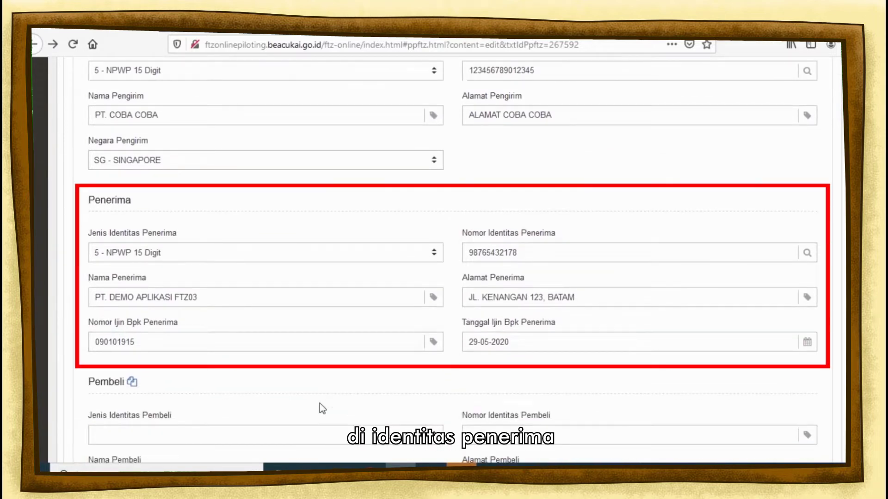
pyautogui.click(162, 340)
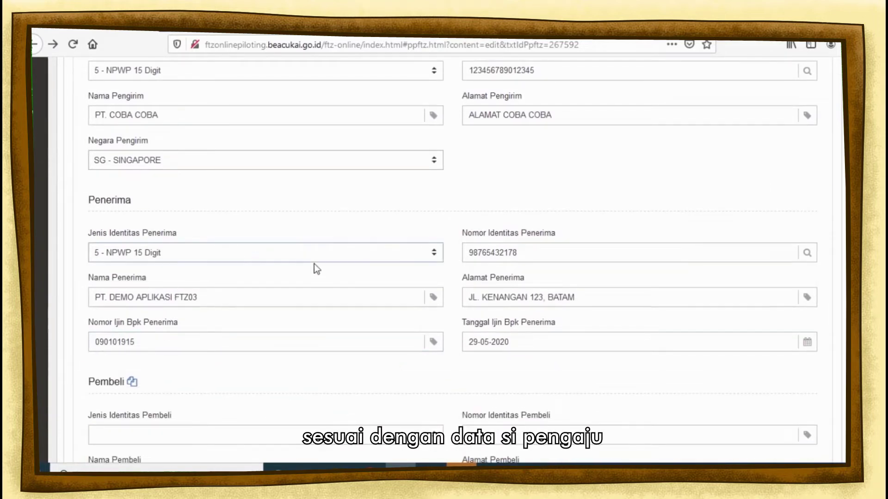
pyautogui.scroll(-1, 309, 267)
pyautogui.scroll(-3, 226, 232)
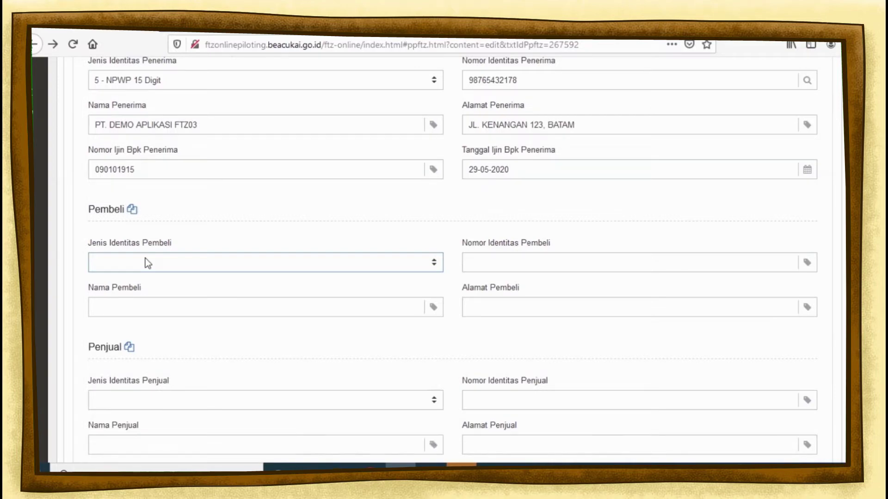
pyautogui.scroll(7, 190, 217)
pyautogui.scroll(-7, 191, 217)
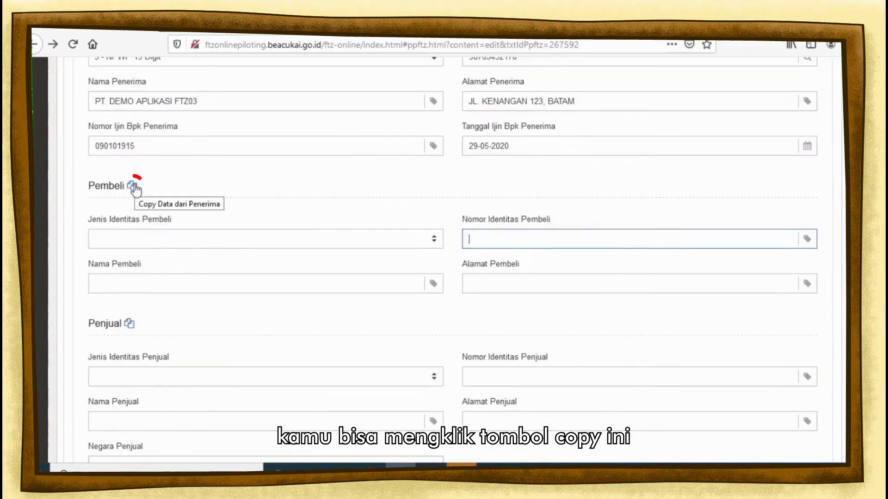
pyautogui.click(132, 186)
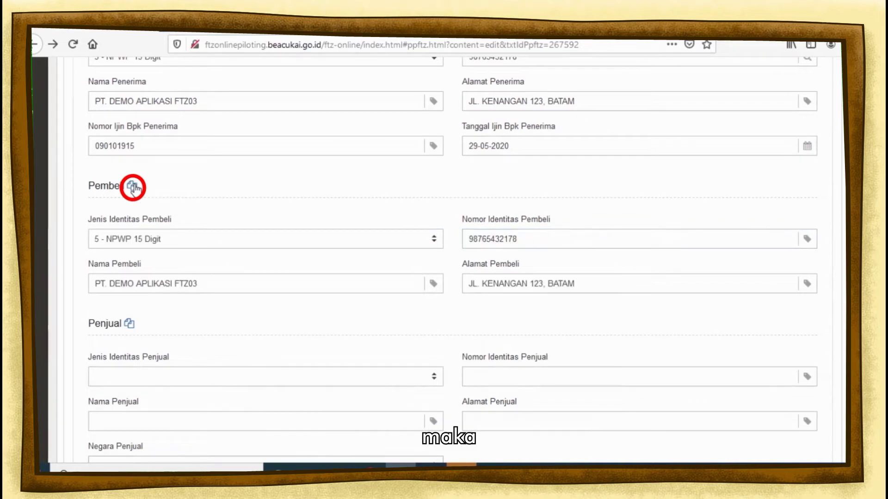
# Copy the Pengirim data into the Penjual data, leaving the PPJK fields blank.
pyautogui.scroll(-3, 332, 273)
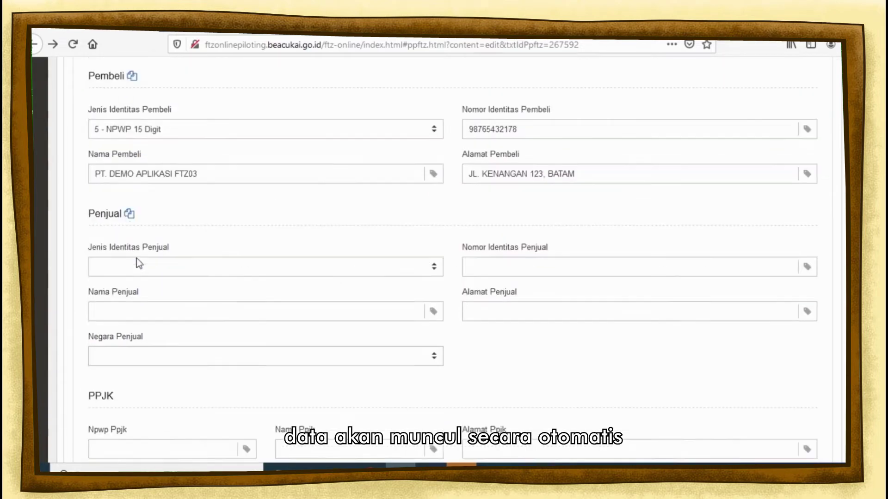
pyautogui.click(129, 207)
pyautogui.scroll(3, 184, 259)
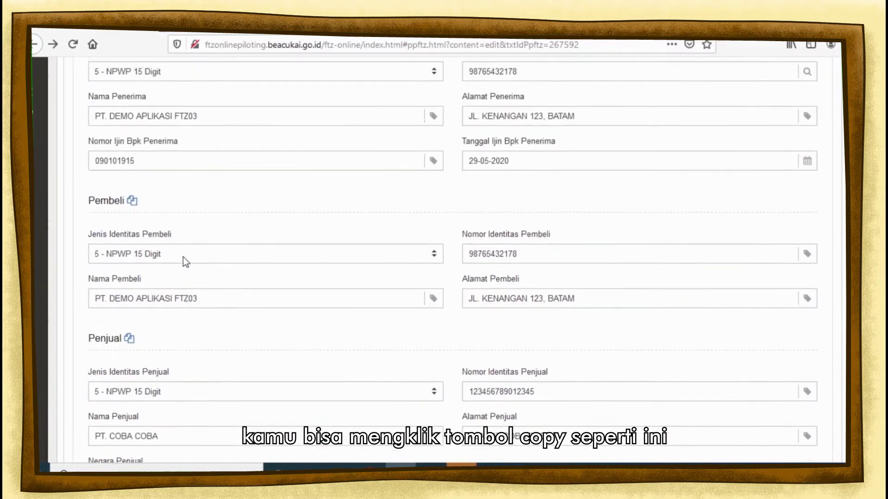
pyautogui.scroll(-5, 184, 260)
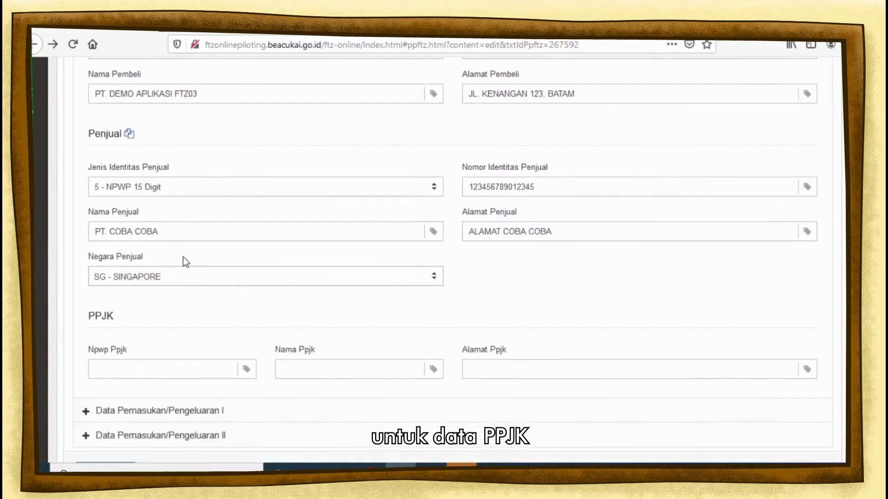
pyautogui.click(131, 330)
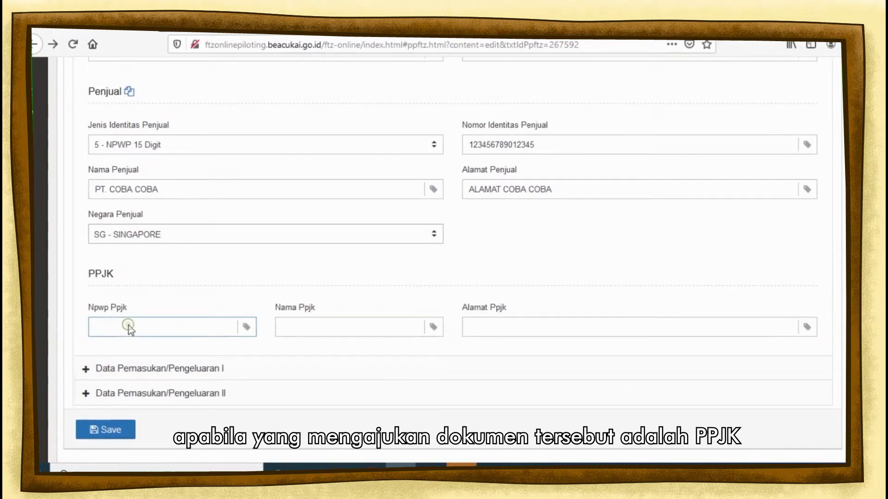
pyautogui.scroll(-3, 129, 329)
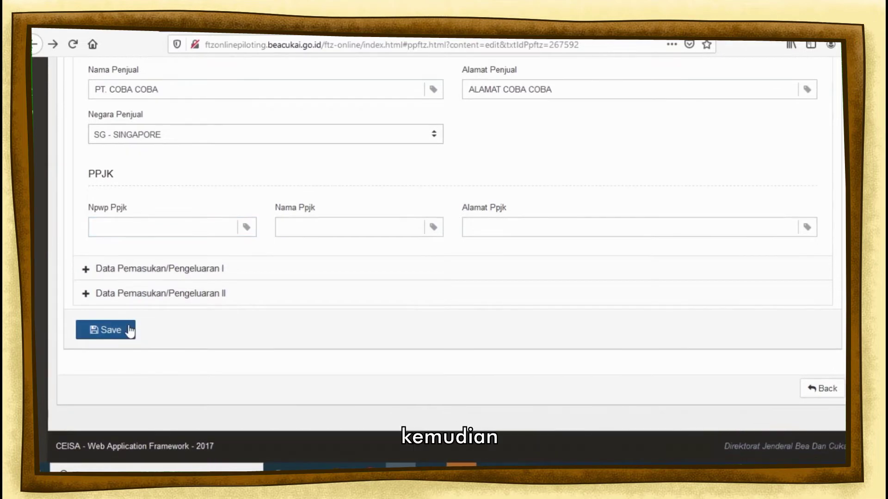
# In Data Pemasukan/Pengeluaran I, set Transaksi to 01 - Pembayaran di muka and Valuta to SGD - Singapore Dollar.
pyautogui.click(117, 278)
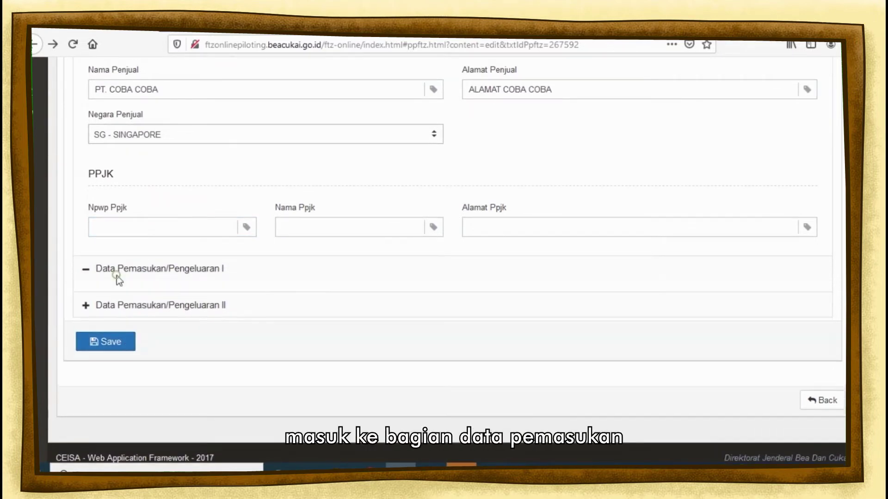
pyautogui.scroll(5, 201, 308)
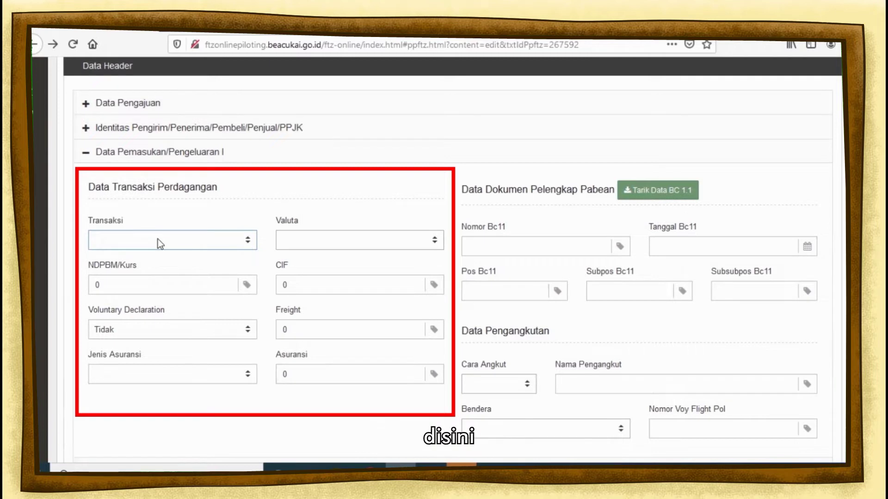
pyautogui.click(129, 241)
pyautogui.click(124, 251)
pyautogui.click(370, 221)
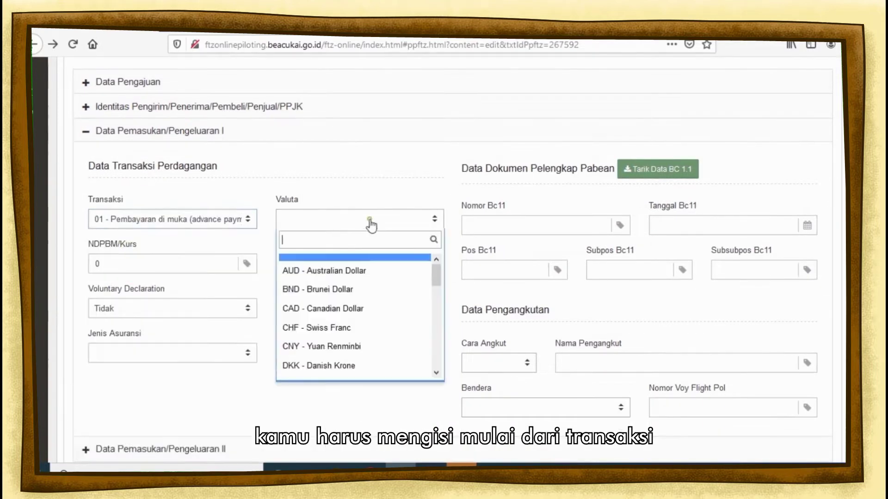
pyautogui.write('sgd')
pyautogui.click(325, 270)
pyautogui.click(324, 220)
pyautogui.click(318, 272)
pyautogui.click(301, 221)
pyautogui.write('sgd')
pyautogui.click(297, 270)
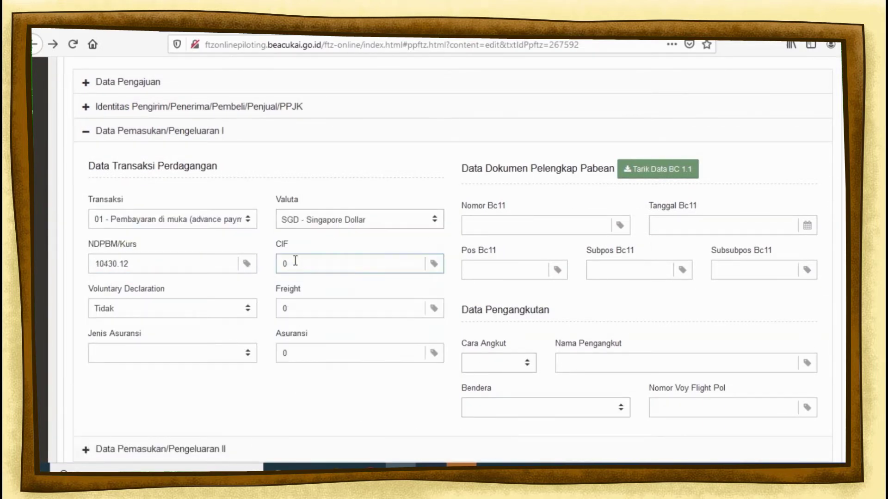
# Set the transaction's CIF to 10000000 and Freight to 1000000.
pyautogui.doubleClick(295, 262)
pyautogui.write('1000000')
pyautogui.doubleClick(292, 308)
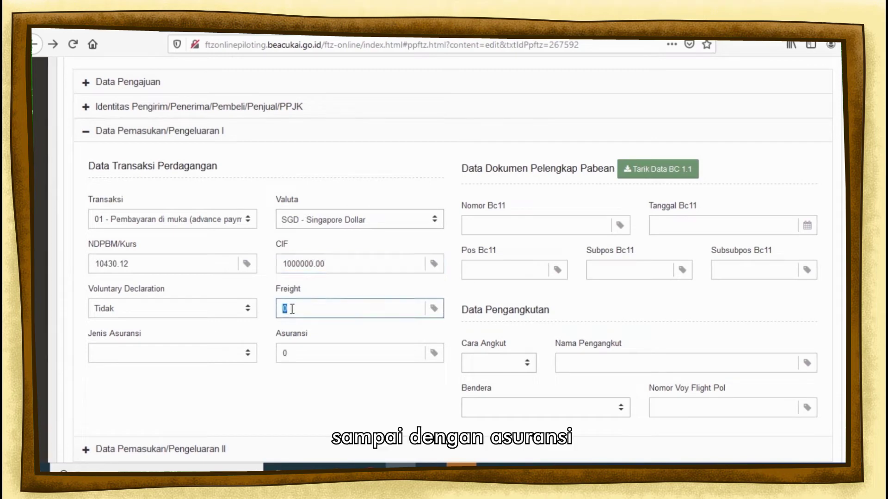
pyautogui.write('1000000')
pyautogui.click(312, 265)
pyautogui.write('00')
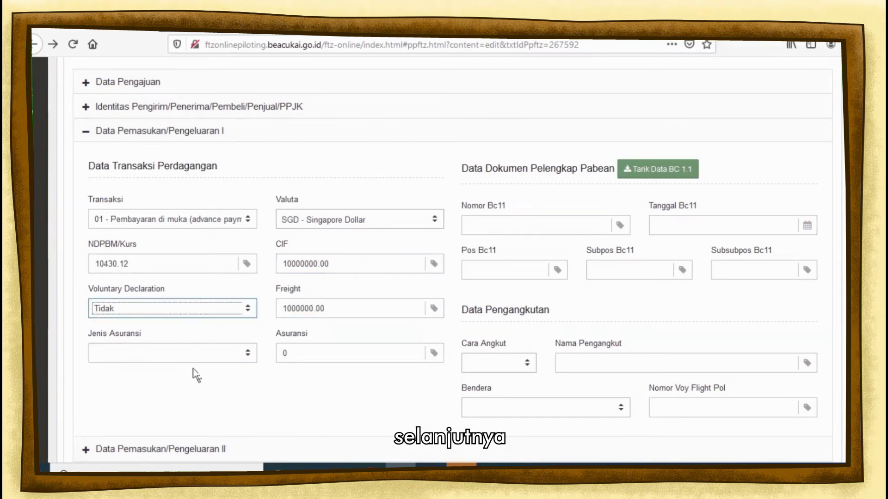
# Set Jenis Asuransi to 1 - DALAM NEGERI and Asuransi to 100000.
pyautogui.click(196, 355)
pyautogui.click(189, 386)
pyautogui.doubleClick(345, 353)
pyautogui.write('100000')
pyautogui.press('Tab')
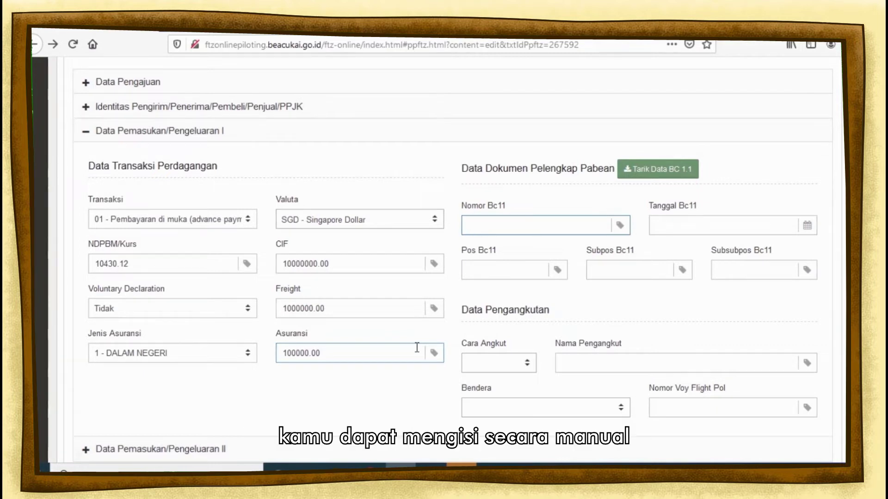
# Examine the Tarik Data BC 1.1 dialog's document type, number and date fields, and close it without entering data.
pyautogui.click(670, 171)
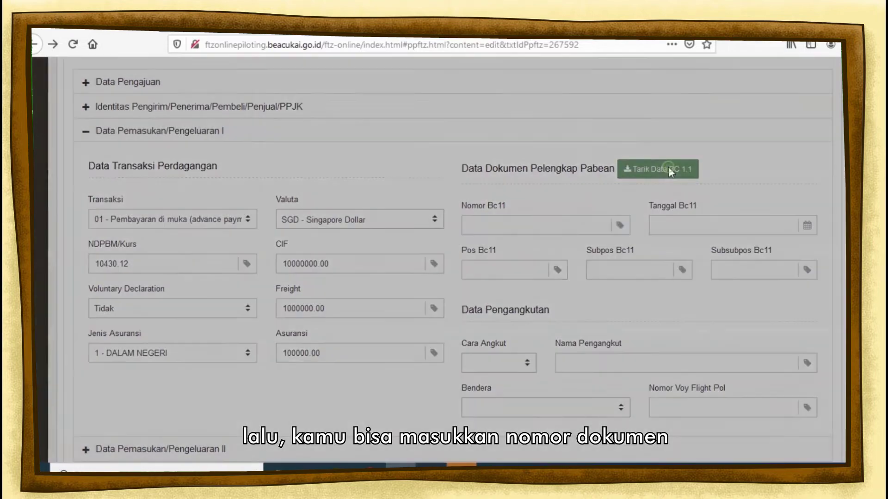
pyautogui.click(296, 156)
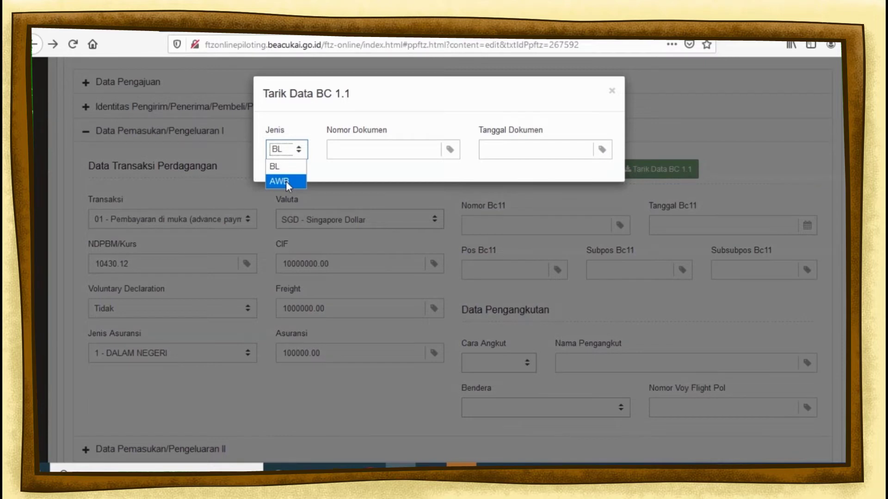
pyautogui.click(368, 118)
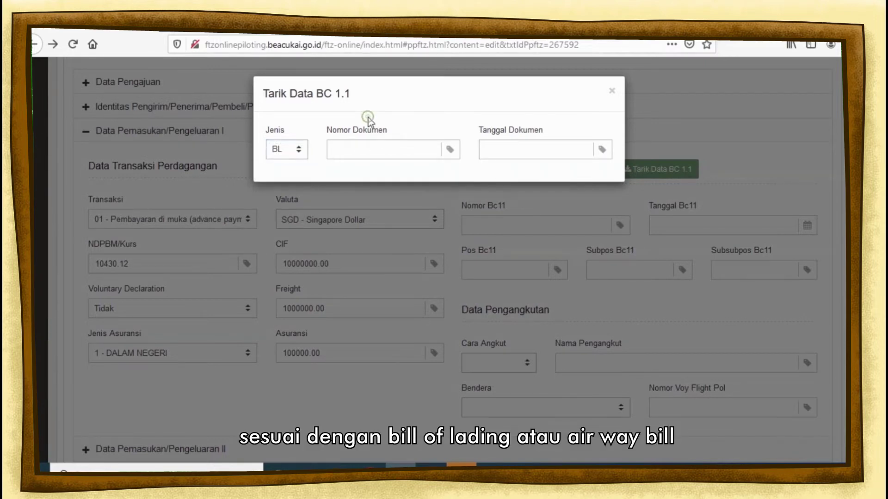
pyautogui.click(363, 147)
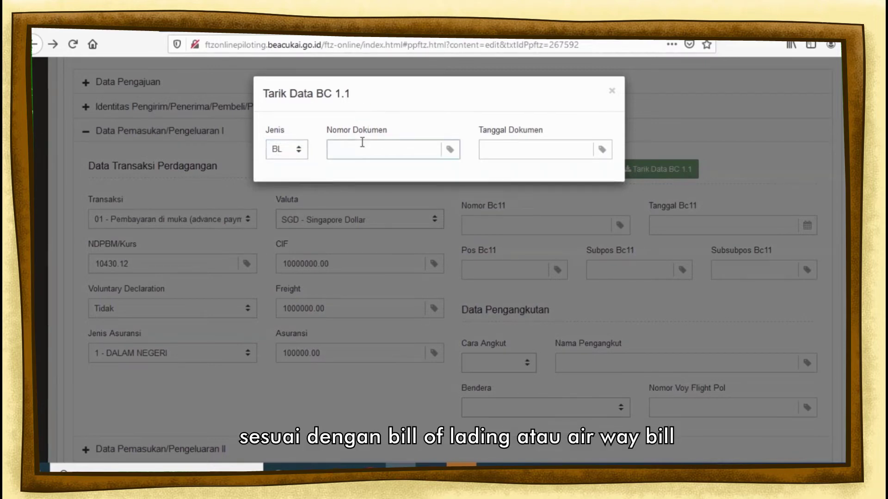
pyautogui.click(540, 147)
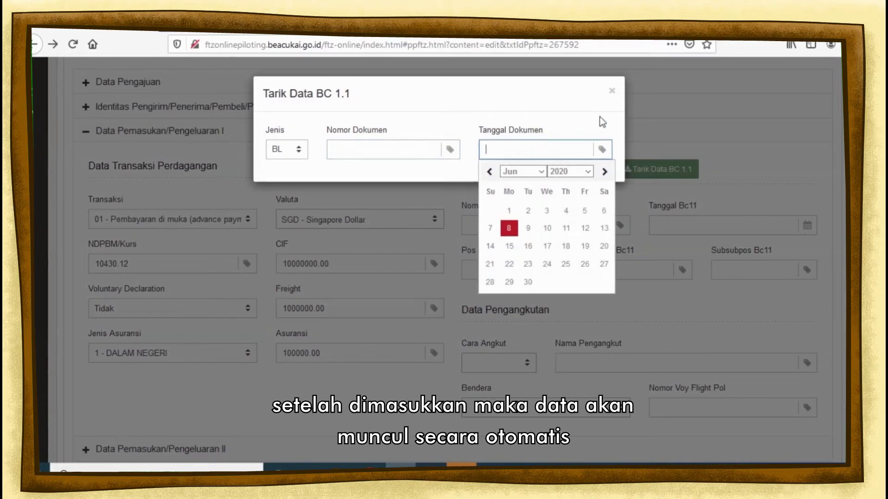
pyautogui.click(615, 92)
pyautogui.click(616, 91)
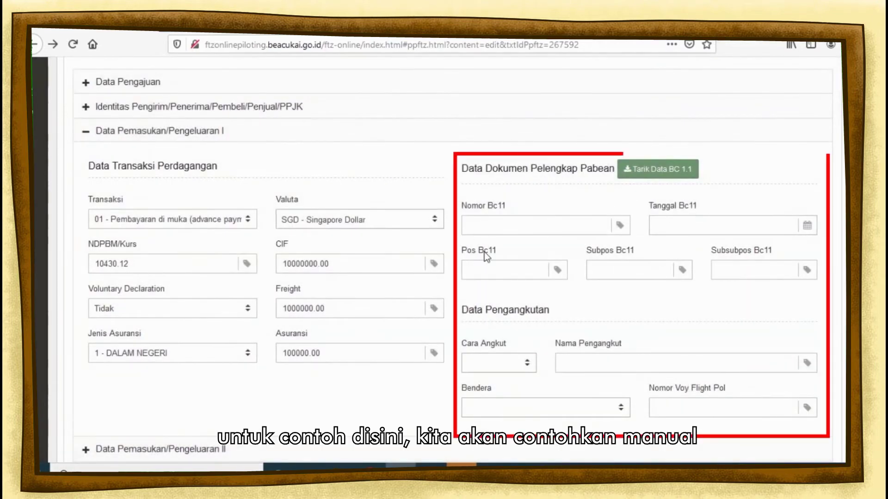
# Enter BC 1.1 number 032150 dated 08-06-2020 with Pos Bc11 0001.
pyautogui.click(542, 226)
pyautogui.write('3150')
pyautogui.press('Tab')
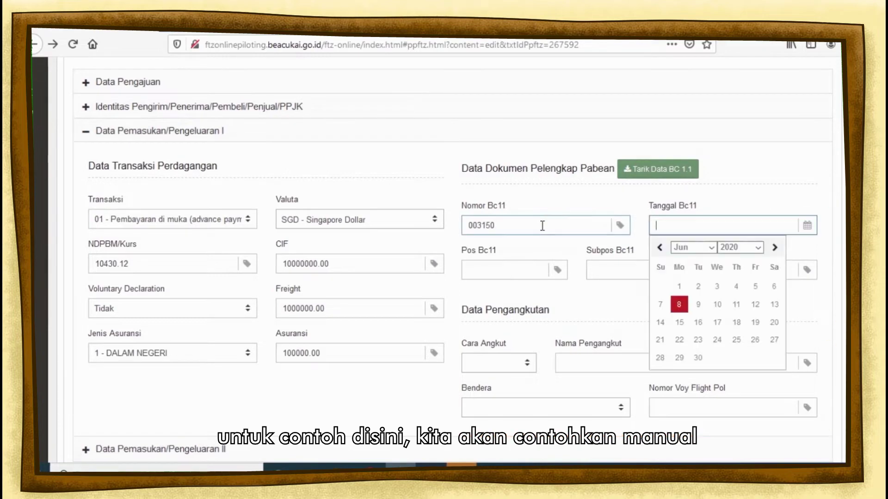
pyautogui.doubleClick(541, 226)
pyautogui.write('32150')
pyautogui.press('Tab')
pyautogui.click(681, 304)
pyautogui.click(529, 267)
pyautogui.write('1')
# Set Cara Angkut to 1 - LAUT and Nama Pengangkut to MV. COBA in the transport data.
pyautogui.scroll(-2, 529, 269)
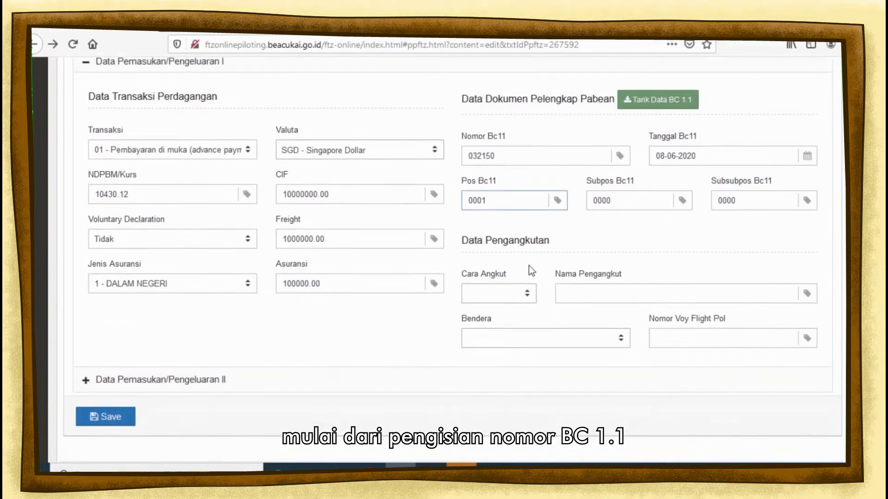
pyautogui.scroll(-1, 529, 270)
pyautogui.click(498, 247)
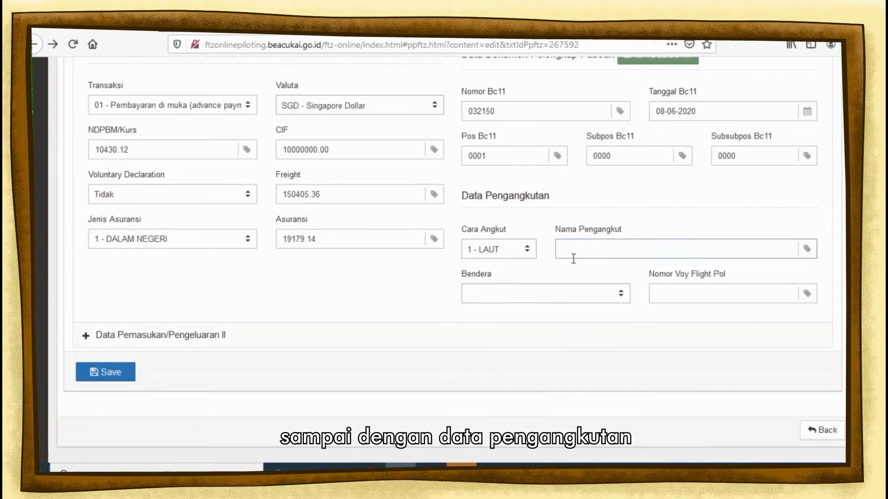
pyautogui.write('MV. COBA')
# Set the carrier's Bendera to SG - SINGAPORE and Nomor Voy Flight Pol to 123.
pyautogui.click(527, 298)
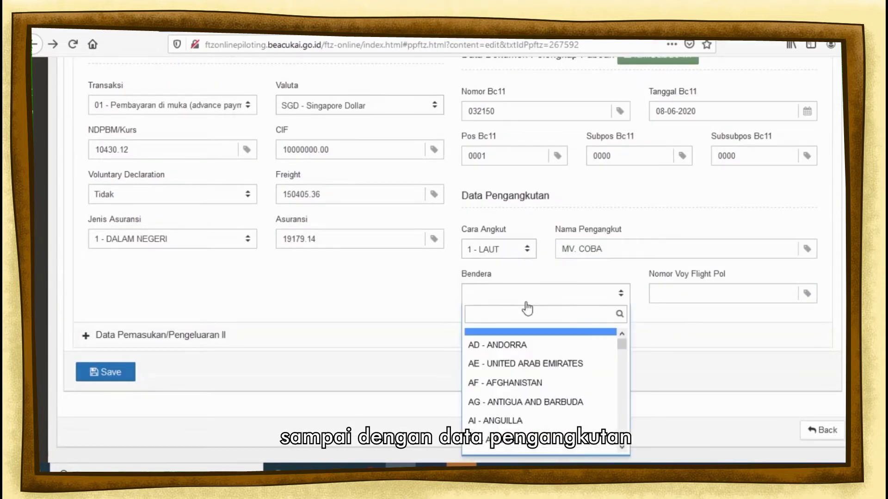
pyautogui.scroll(-1, 522, 329)
pyautogui.click(515, 315)
pyautogui.write('SING')
pyautogui.click(515, 334)
pyautogui.click(692, 295)
pyautogui.write('123')
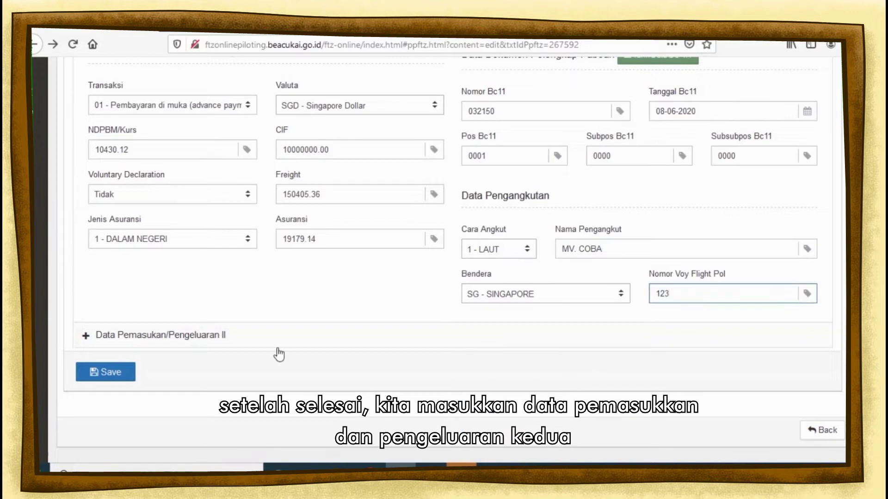
# In Data Pemasukan/Pengeluaran II, search ports by name for SINGAPORE and choose SGSIN as Pelabuhan Muat.
pyautogui.click(278, 352)
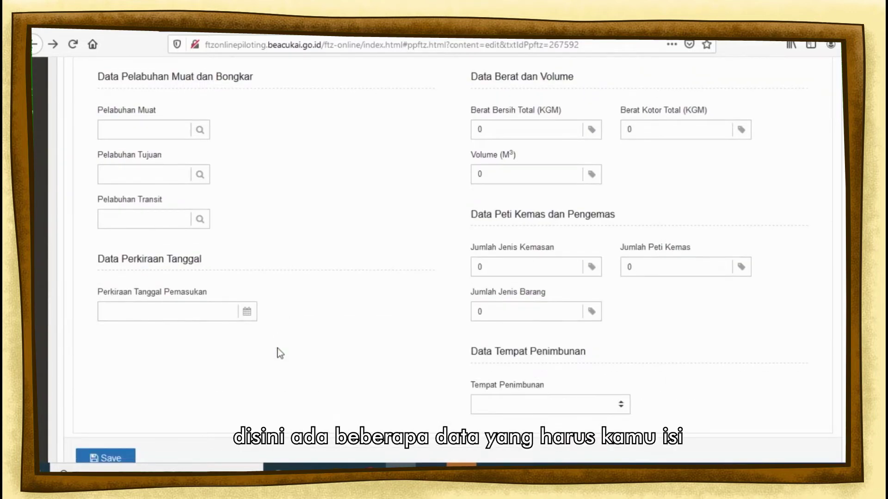
pyautogui.scroll(2, 278, 348)
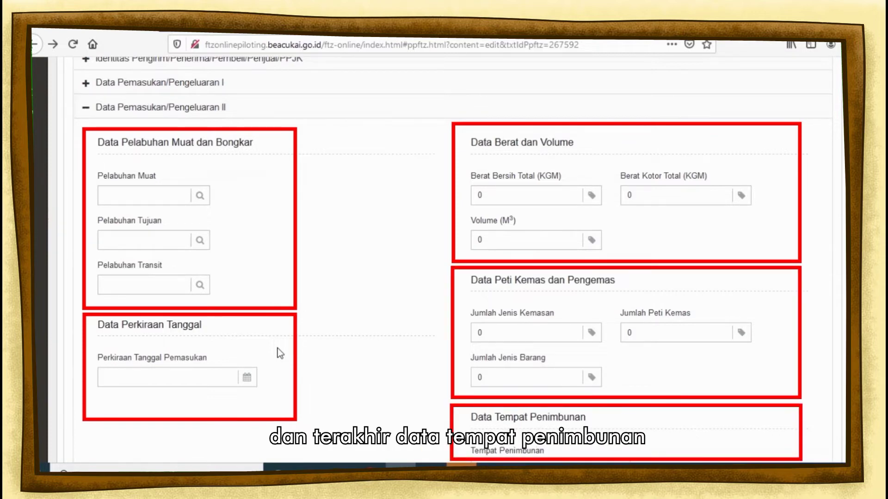
pyautogui.click(197, 200)
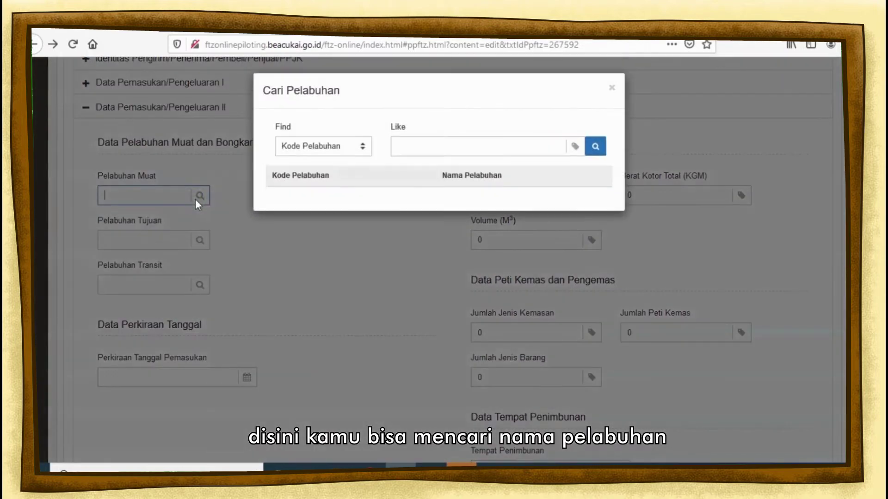
pyautogui.click(351, 157)
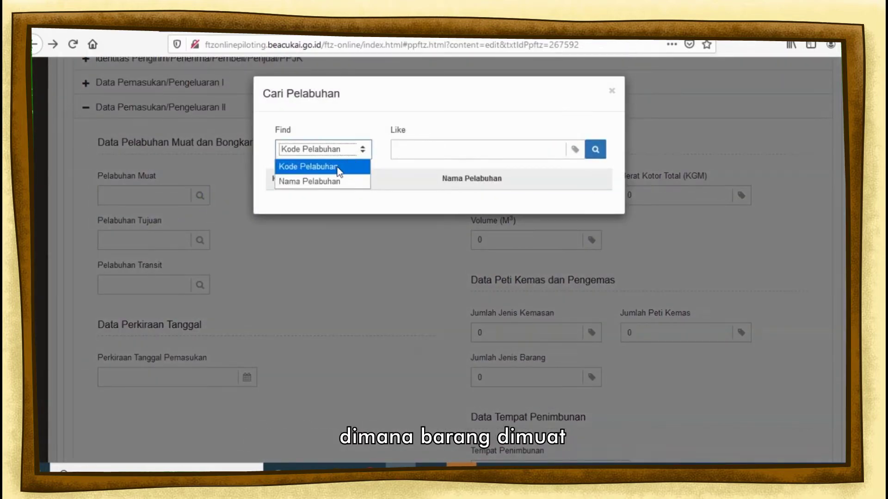
pyautogui.click(322, 182)
pyautogui.click(415, 152)
pyautogui.write('SINGAPORE')
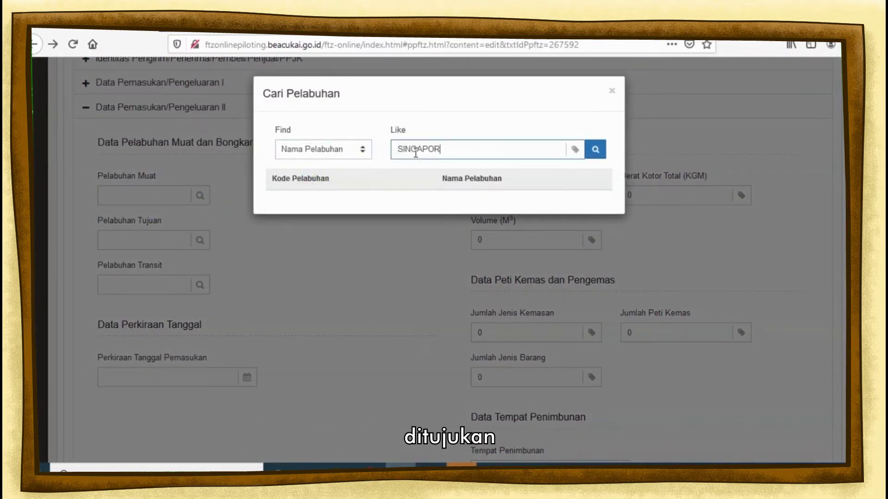
pyautogui.click(592, 152)
pyautogui.click(334, 214)
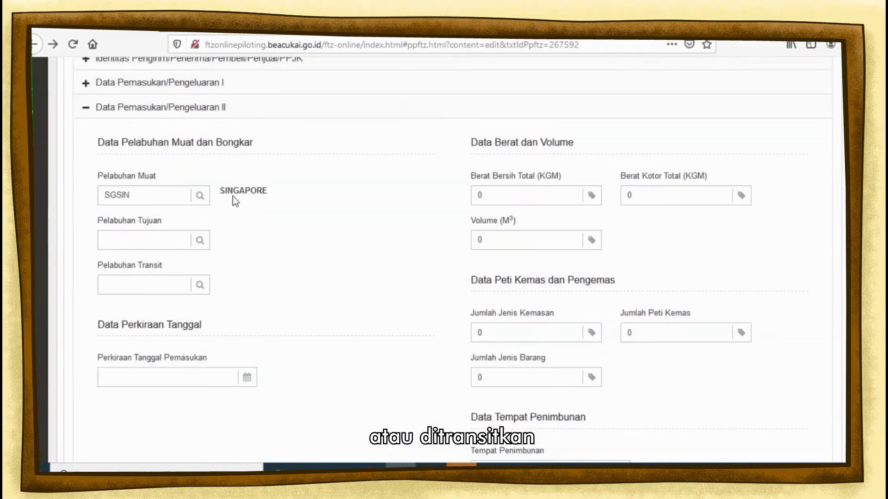
# Set Pelabuhan Tujuan to IDBTU.
pyautogui.click(144, 248)
pyautogui.write('IDBTU')
pyautogui.press('Tab')
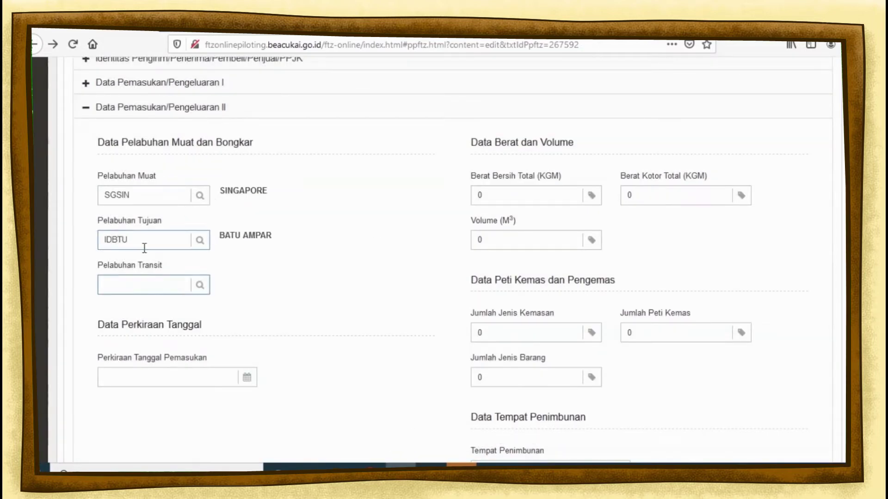
# Set both Berat Bersih Total and Berat Kotor Total to 1000 KGM.
pyautogui.click(495, 203)
pyautogui.write('100')
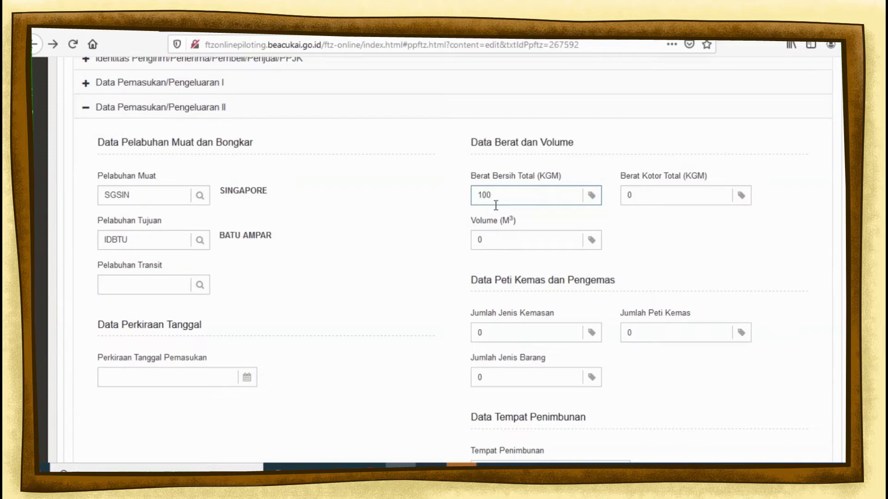
pyautogui.press('Tab')
pyautogui.click(496, 204)
pyautogui.write('1000')
pyautogui.press('Tab')
pyautogui.write('1000')
pyautogui.click(582, 248)
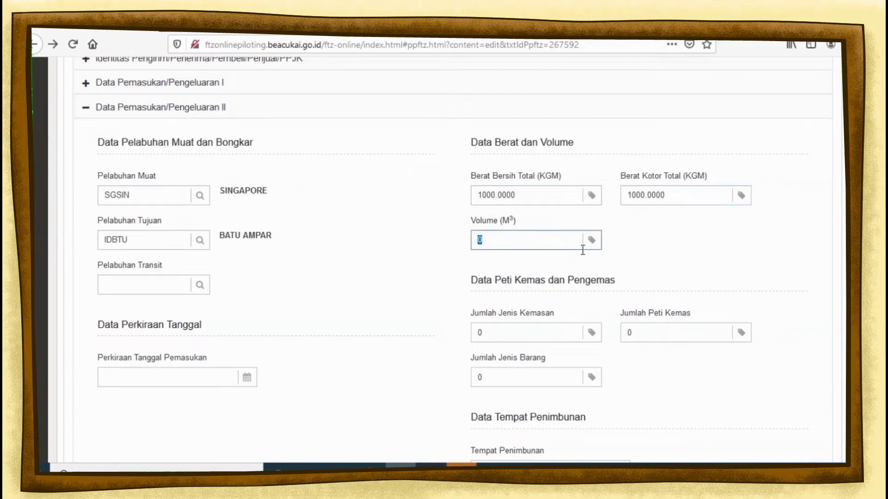
# Enter Jumlah Jenis Kemasan 2, Jumlah Peti Kemas 1 and Jumlah Jenis Barang 2, and set Tempat Penimbunan to BT01 - BATU AMPAR.
pyautogui.press('Tab')
pyautogui.scroll(-1, 510, 299)
pyautogui.write('2')
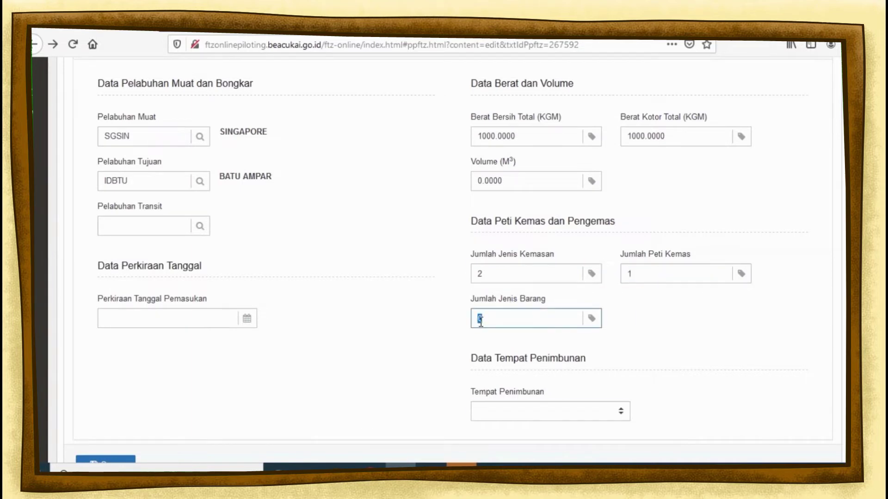
# Set Perkiraan Tanggal Pemasukan to 08-06-2020 and save the header data.
pyautogui.click(186, 326)
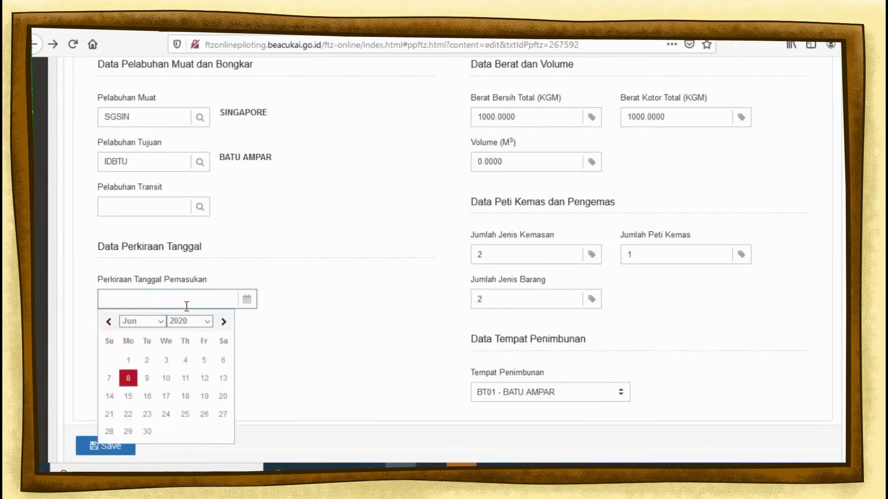
pyautogui.click(128, 378)
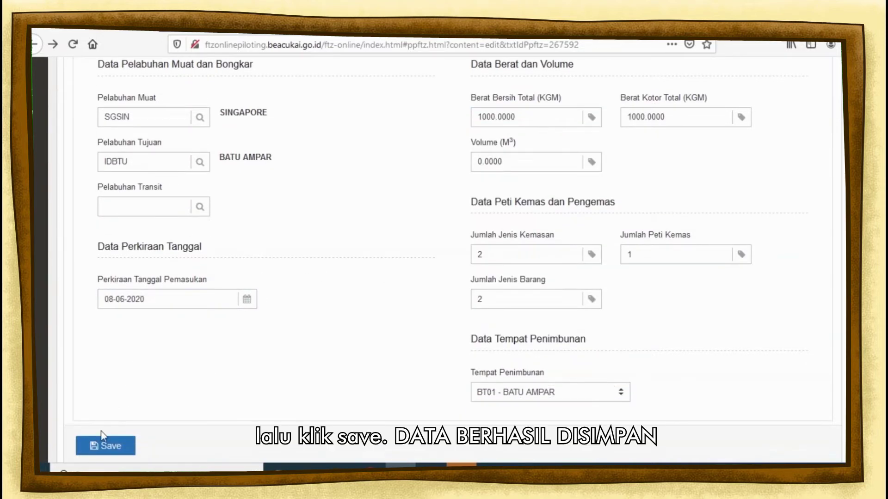
pyautogui.click(103, 447)
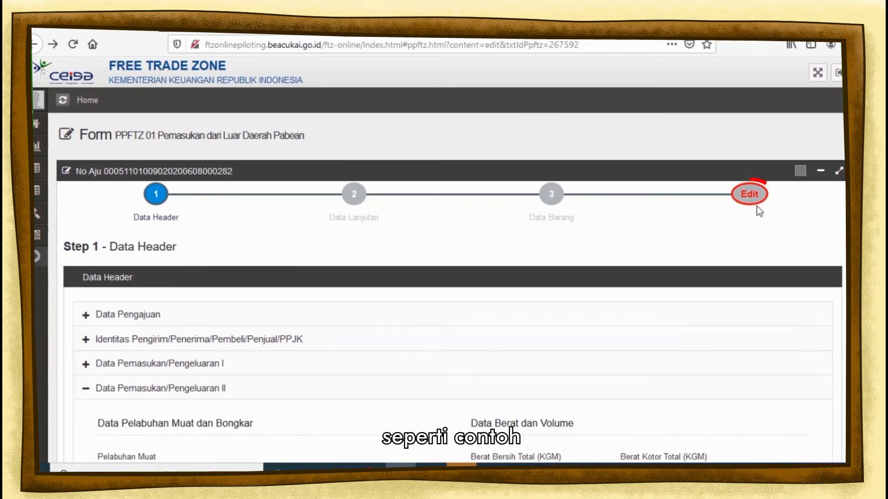
# Review the Status Pengisian Dokumen list of outstanding items and close it.
pyautogui.click(755, 202)
pyautogui.moveTo(313, 130); pyautogui.dragTo(458, 211)
pyautogui.click(614, 93)
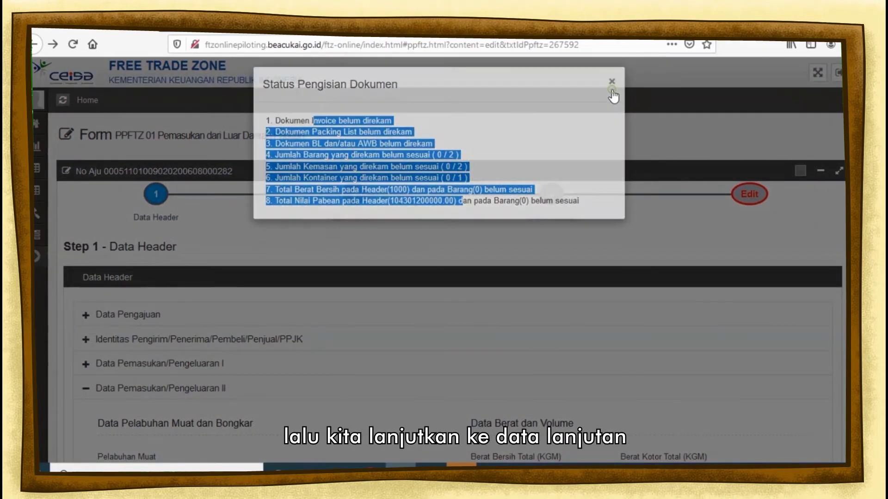
# In Data Lanjutan, add a 705 - B/L document with number 123 dated 08-06-2020, and recheck the document completion status.
pyautogui.click(354, 214)
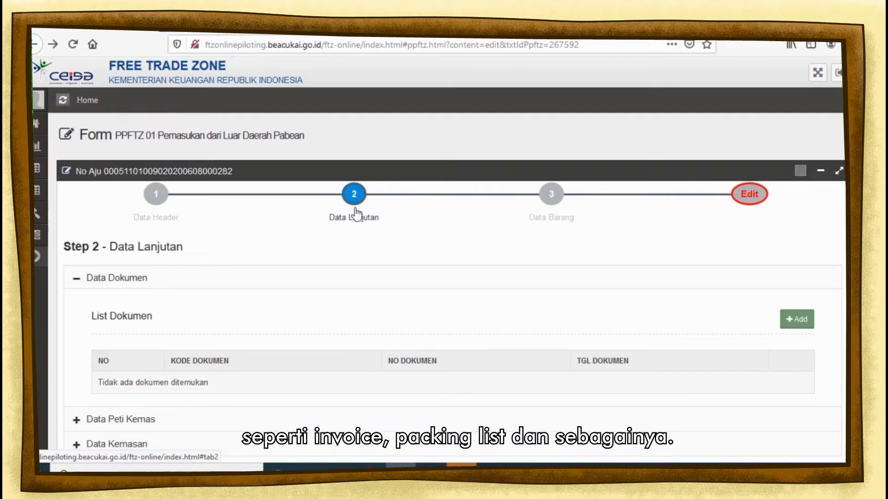
pyautogui.scroll(-2, 647, 220)
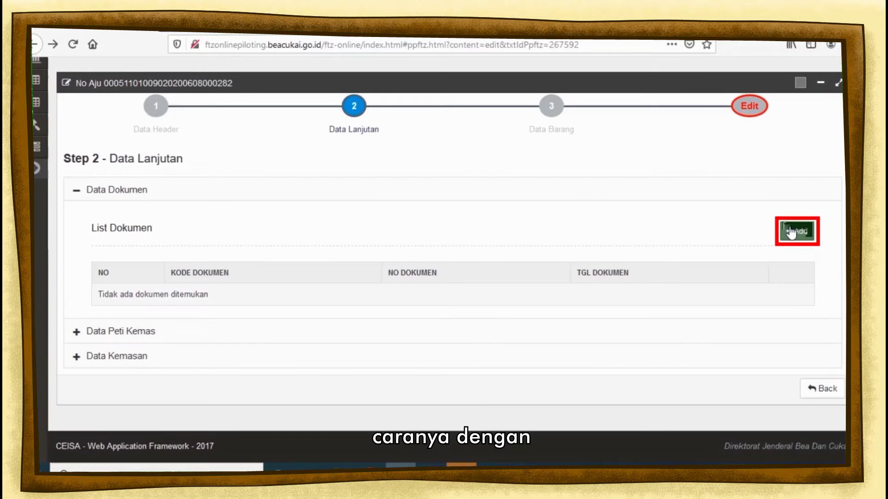
pyautogui.click(791, 231)
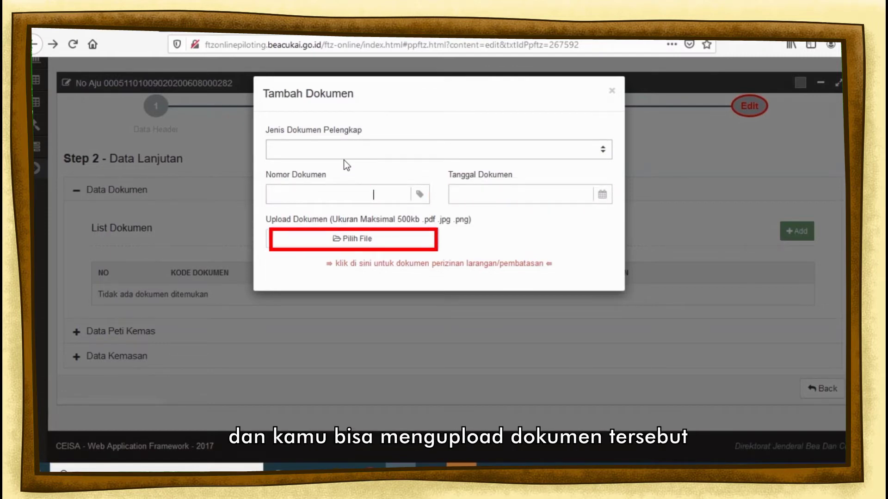
pyautogui.click(341, 159)
pyautogui.click(305, 234)
pyautogui.click(351, 194)
pyautogui.write('123')
pyautogui.press('Tab')
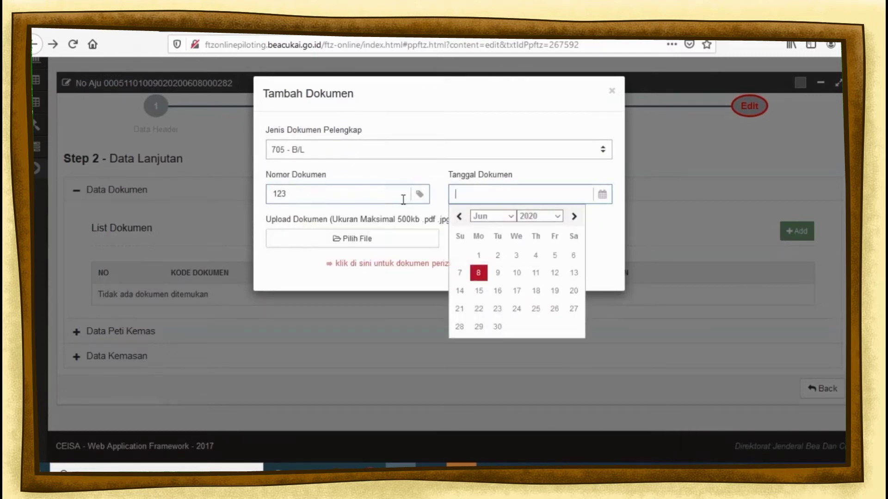
pyautogui.click(478, 272)
pyautogui.click(408, 289)
pyautogui.click(432, 293)
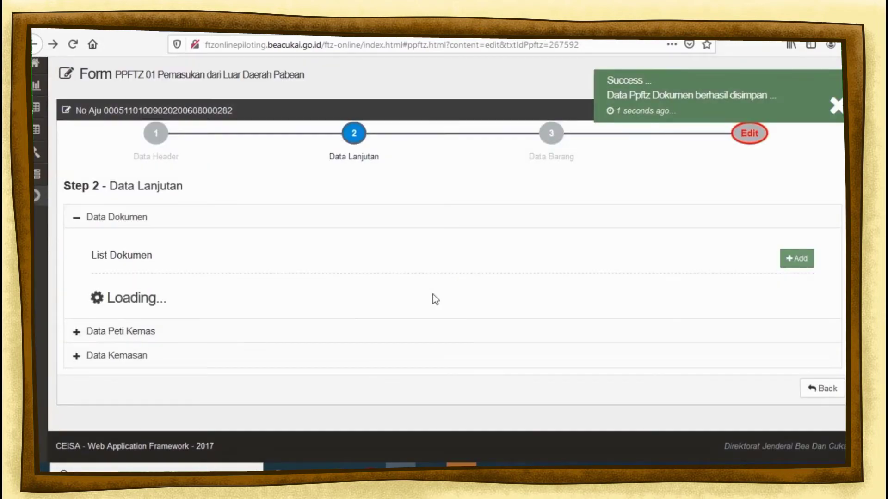
pyautogui.click(751, 132)
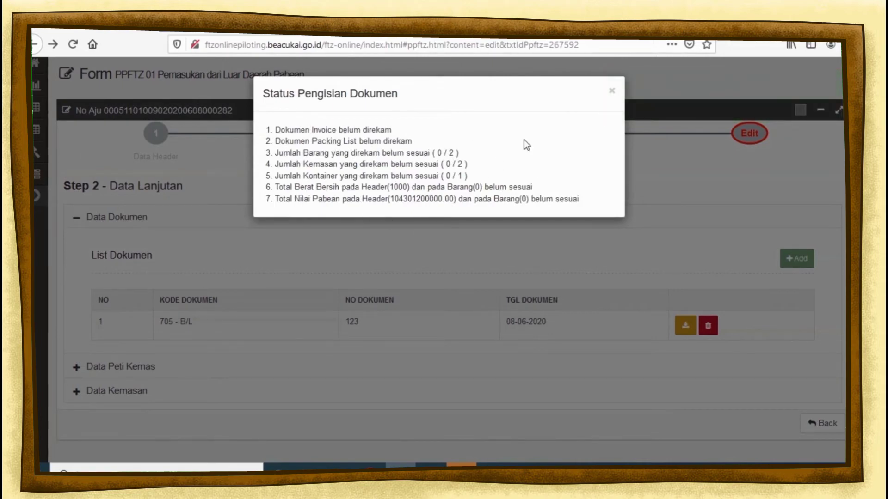
pyautogui.click(611, 90)
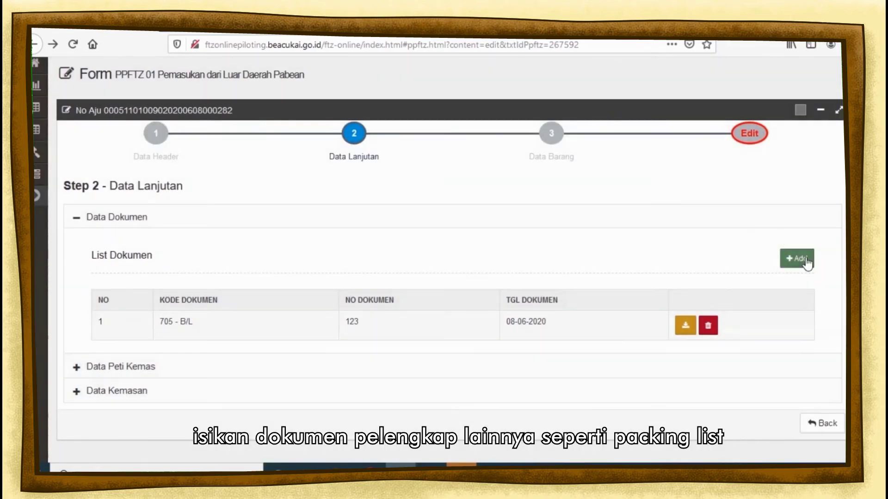
# Add a 217 - PACKING LIST document, number 12 dated 08-06-2020, with Invoice = Packing List set to Ya and Profil.pdf attached.
pyautogui.click(805, 260)
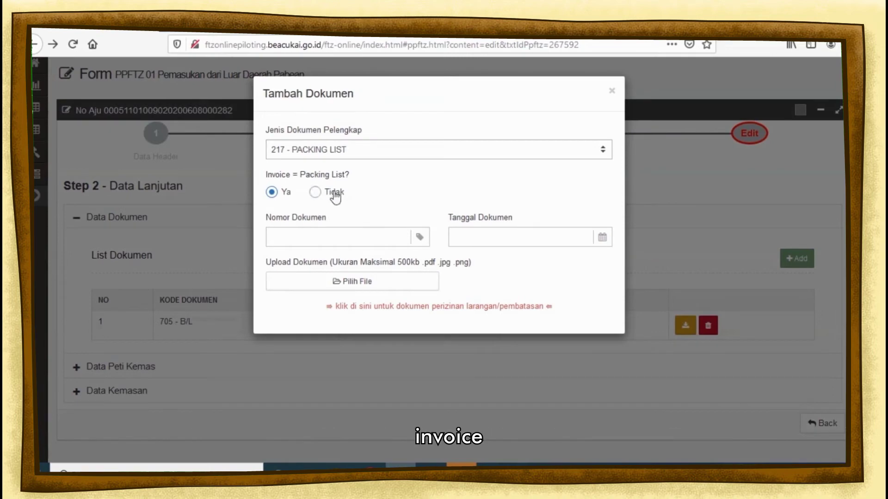
pyautogui.write('12')
pyautogui.click(478, 313)
pyautogui.click(351, 281)
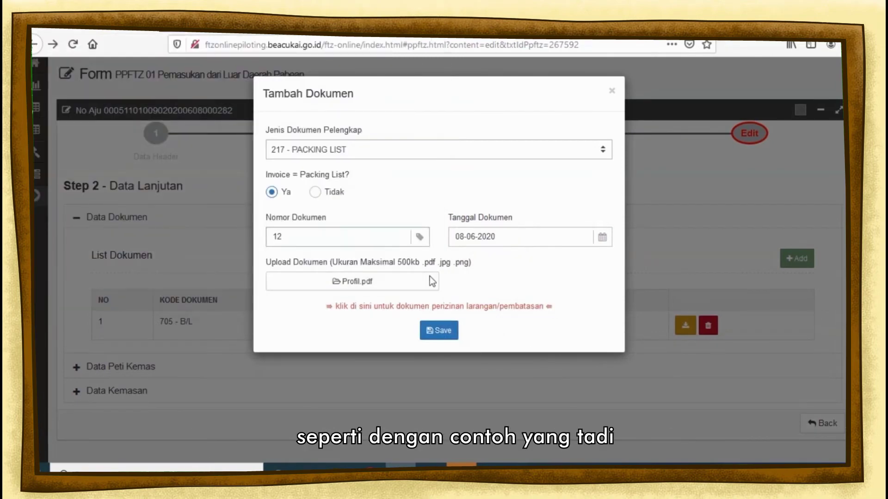
pyautogui.click(438, 330)
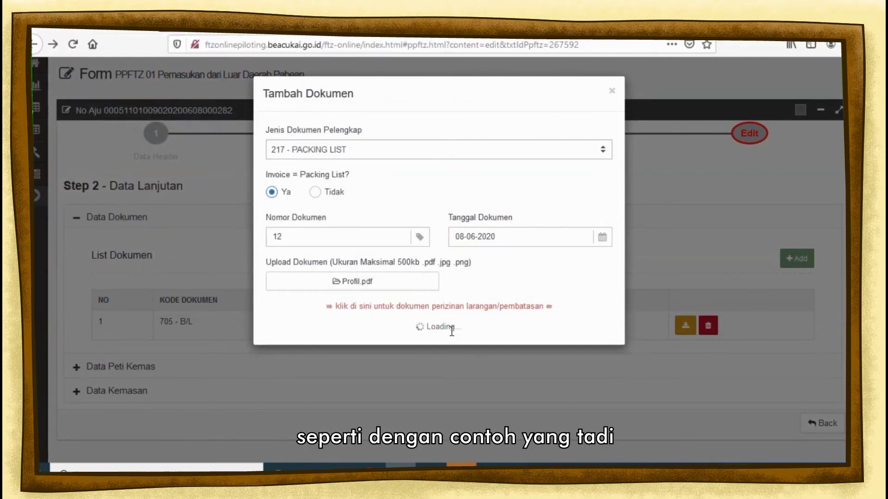
# Try to add a 9001 - Master List document with number B-0000/TES dated 05-06-2020.
pyautogui.click(805, 227)
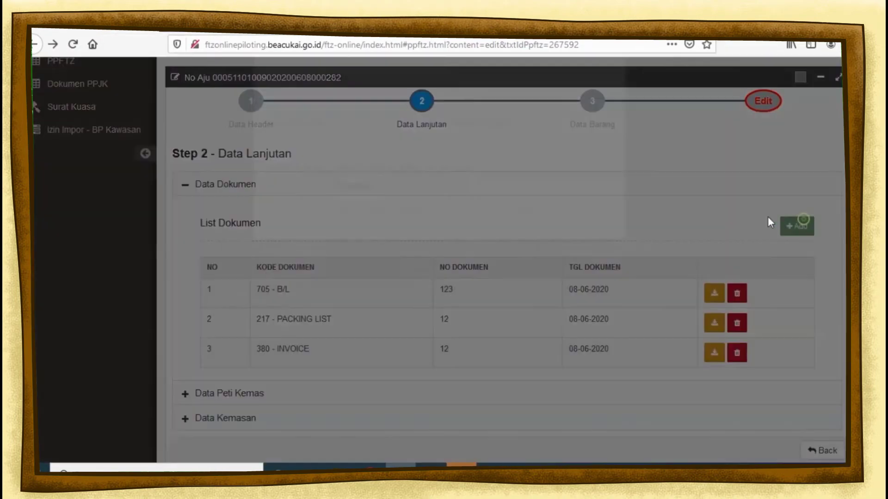
pyautogui.click(417, 146)
pyautogui.write('MAS')
pyautogui.click(305, 270)
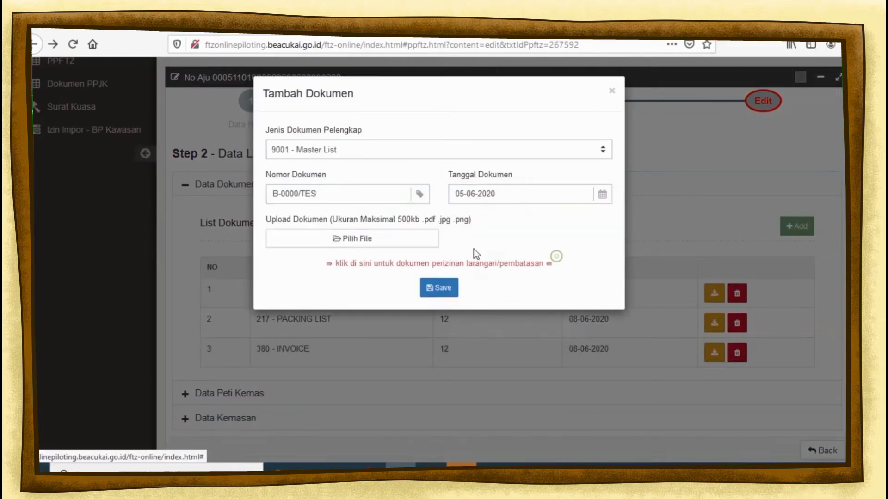
pyautogui.click(438, 287)
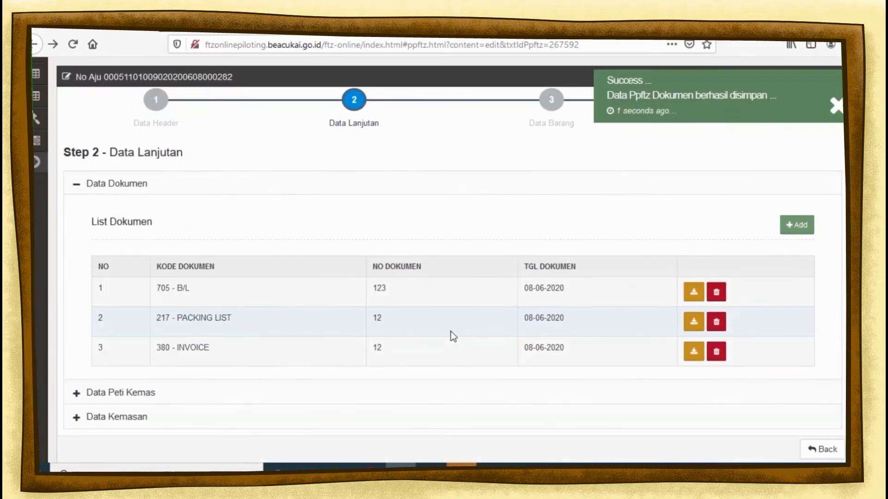
# Review the packing list and invoice entries in List Dokumen and the items remaining in the completion status.
pyautogui.moveTo(213, 319); pyautogui.dragTo(273, 331)
pyautogui.scroll(-2, 274, 331)
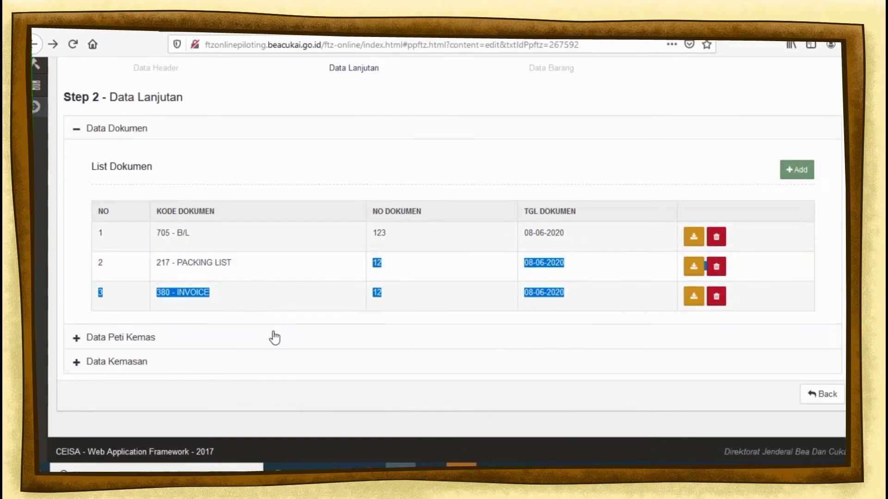
pyautogui.scroll(1, 457, 194)
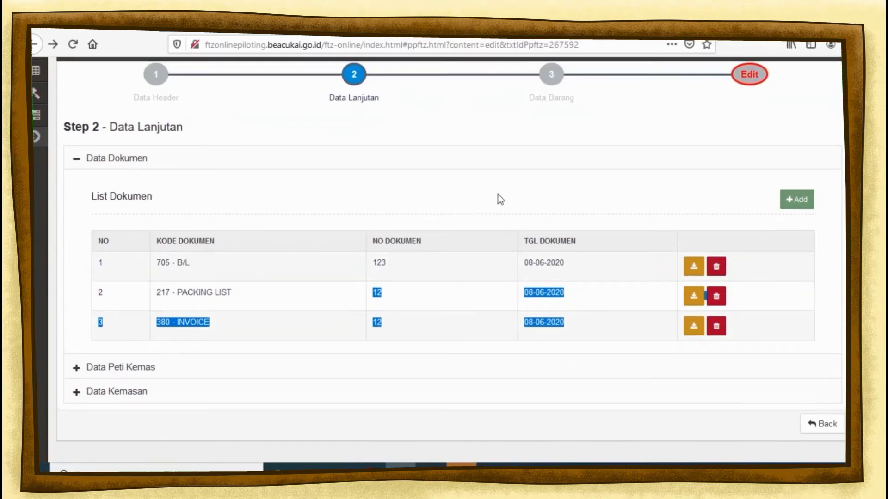
pyautogui.click(739, 78)
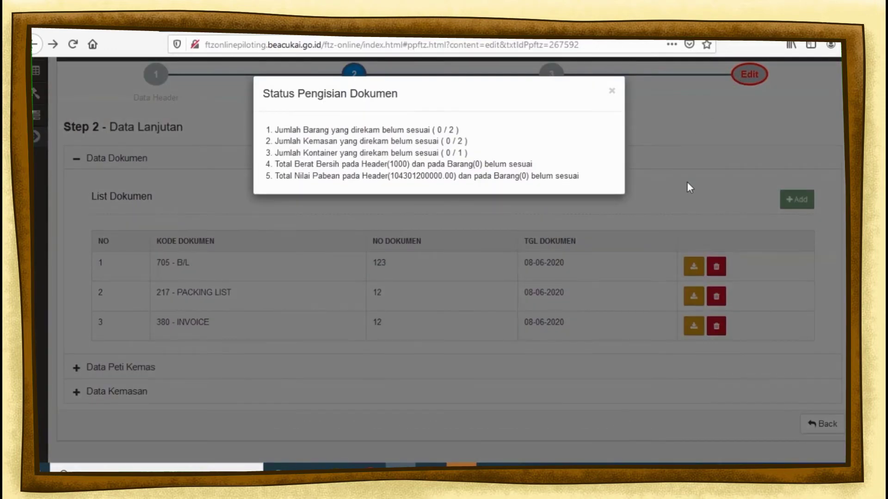
pyautogui.click(687, 182)
pyautogui.click(788, 195)
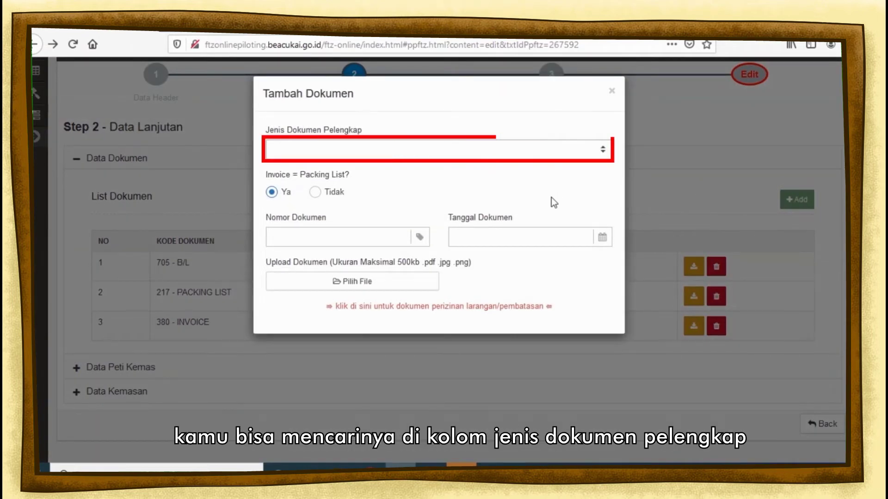
pyautogui.click(333, 150)
pyautogui.write('IJIN')
pyautogui.click(370, 269)
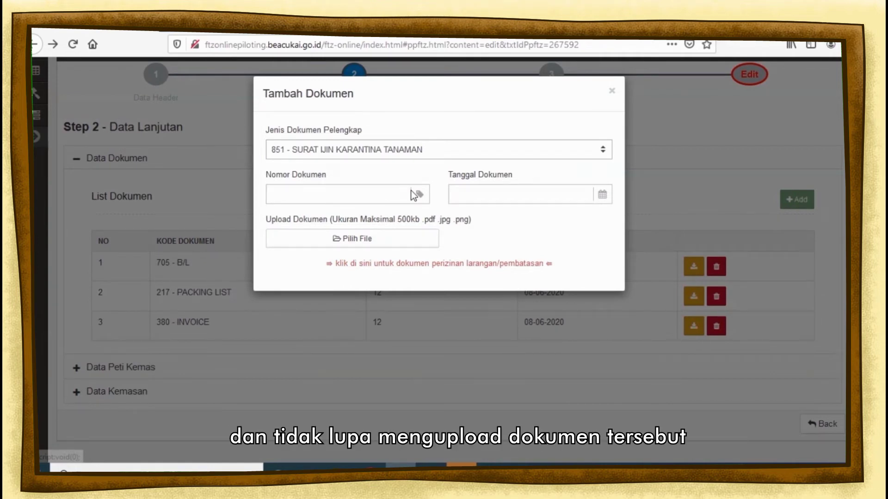
pyautogui.click(411, 192)
pyautogui.click(462, 192)
pyautogui.click(612, 91)
# In Data Peti Kemas, start a new container entry with number KMTU8031691.
pyautogui.scroll(-2, 612, 134)
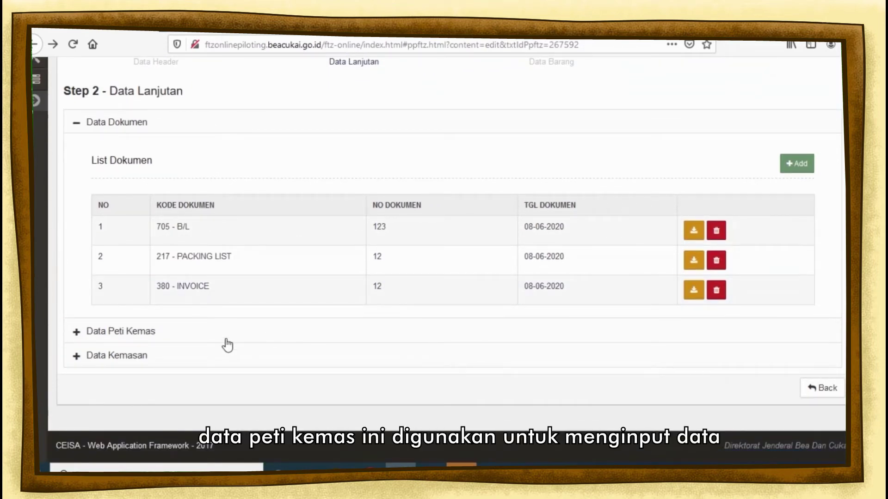
pyautogui.click(227, 341)
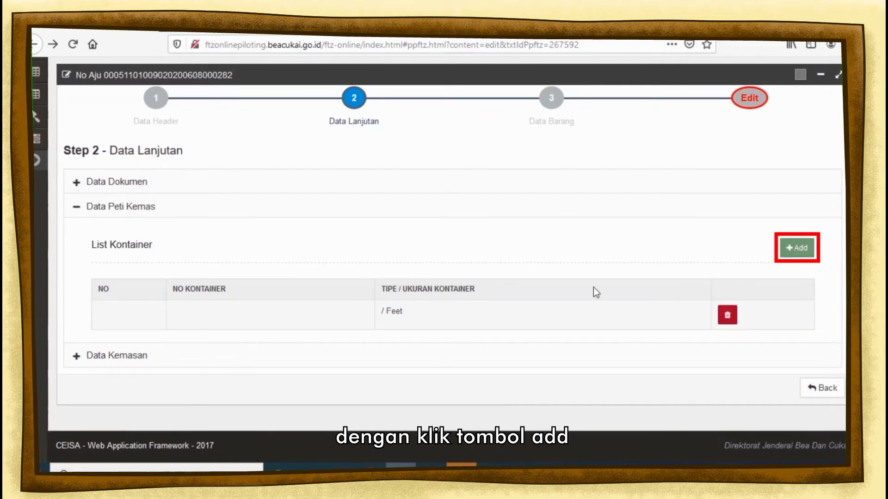
pyautogui.click(795, 247)
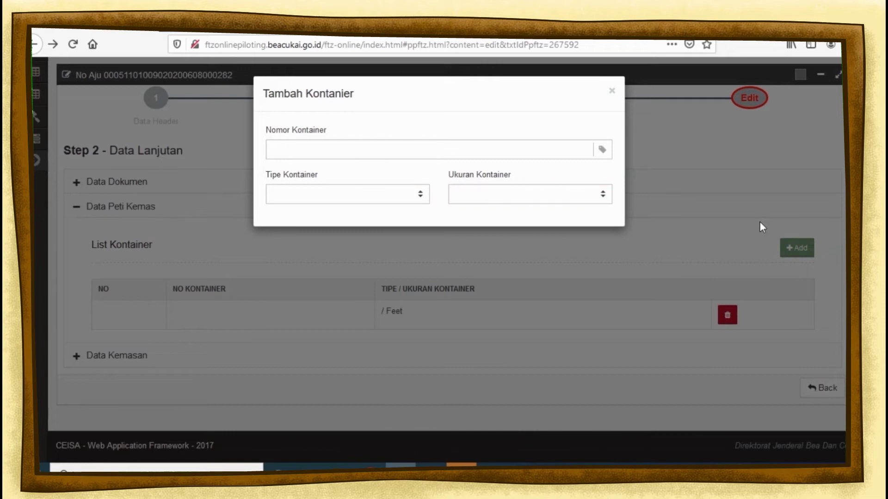
pyautogui.click(547, 156)
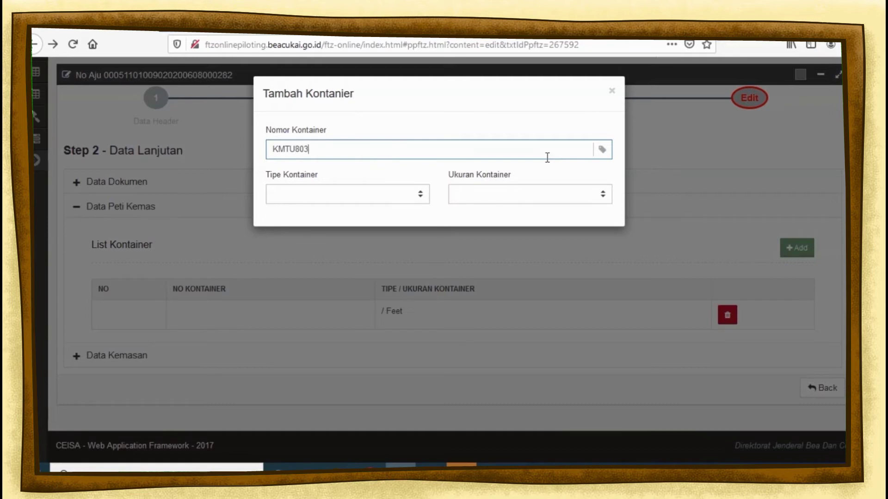
pyautogui.write('KMTU803169')
pyautogui.press('Tab')
pyautogui.click(387, 156)
pyautogui.write('1')
pyautogui.press('Tab')
# Set the container's type to F - FCL and its size to 20 - 20 FEET, and save it.
pyautogui.click(394, 193)
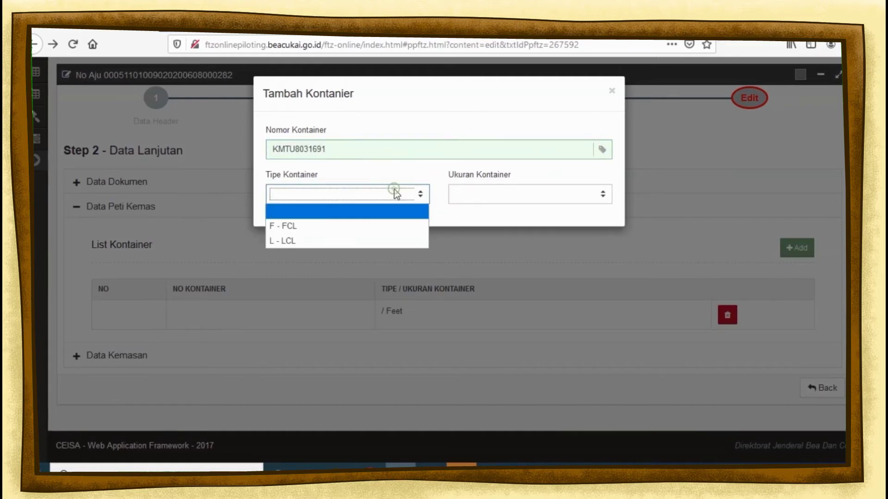
pyautogui.click(317, 230)
pyautogui.click(509, 195)
pyautogui.click(481, 224)
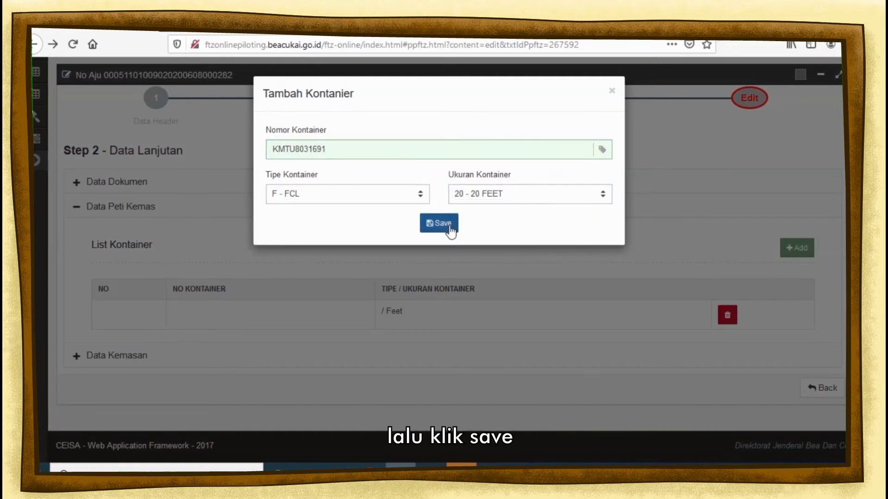
pyautogui.click(448, 226)
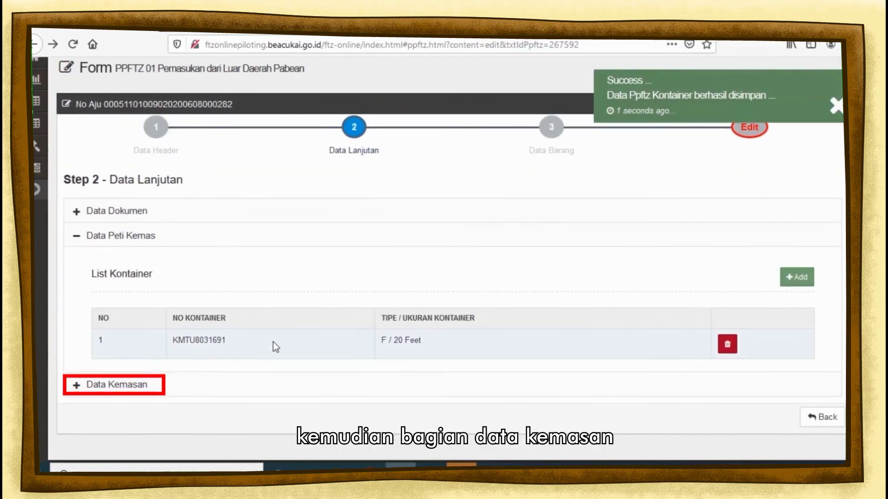
# Open the Data Kemasan section and check the document completion status for the items still to be recorded.
pyautogui.click(243, 385)
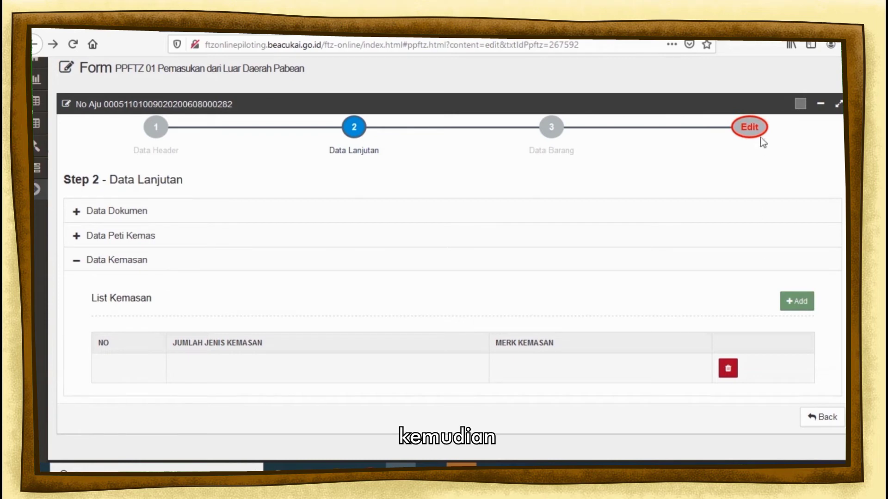
pyautogui.click(748, 131)
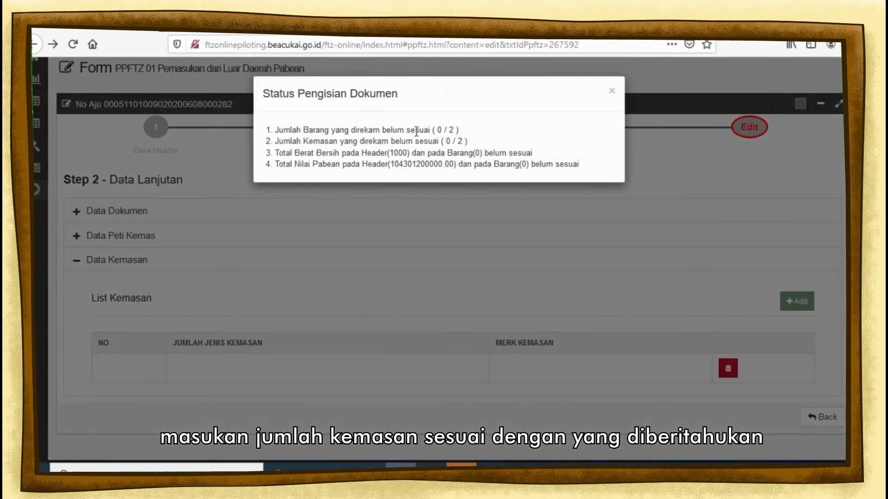
pyautogui.tripleClick(413, 132)
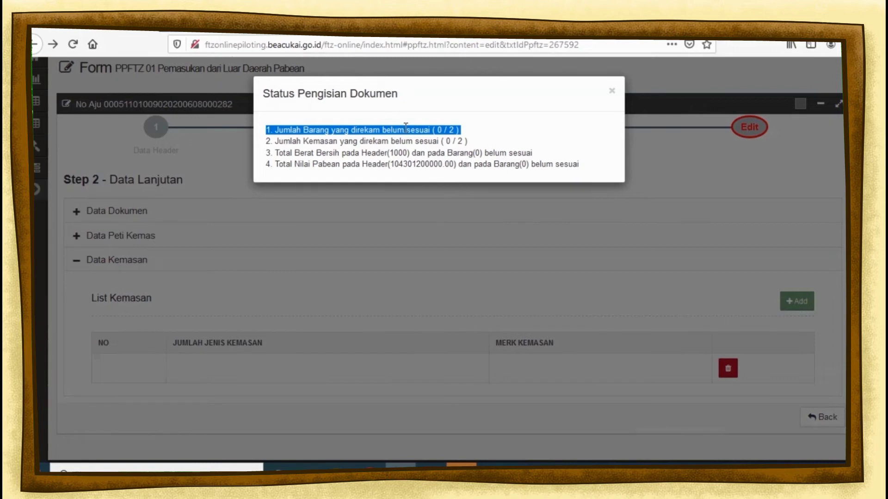
pyautogui.click(611, 93)
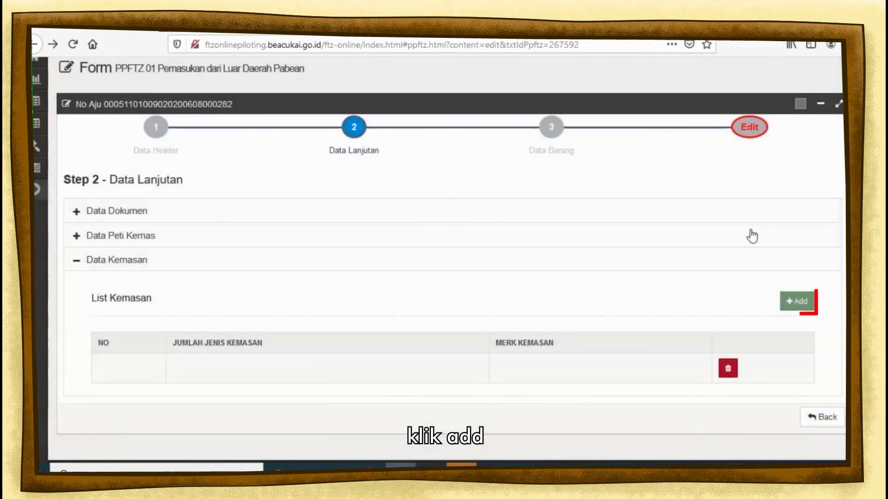
# Add a packaging entry of 5 units, type 8A - PALLET, WOODEN, with brand "-", and save it.
pyautogui.click(796, 301)
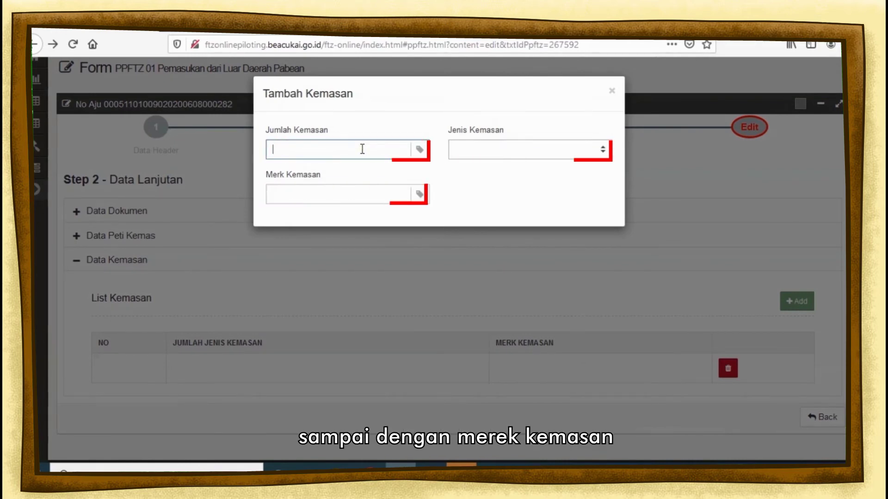
pyautogui.write('200')
pyautogui.press('BackSpace')
pyautogui.press('BackSpace')
pyautogui.press('BackSpace')
pyautogui.write('5')
pyautogui.click(467, 157)
pyautogui.write('PAL')
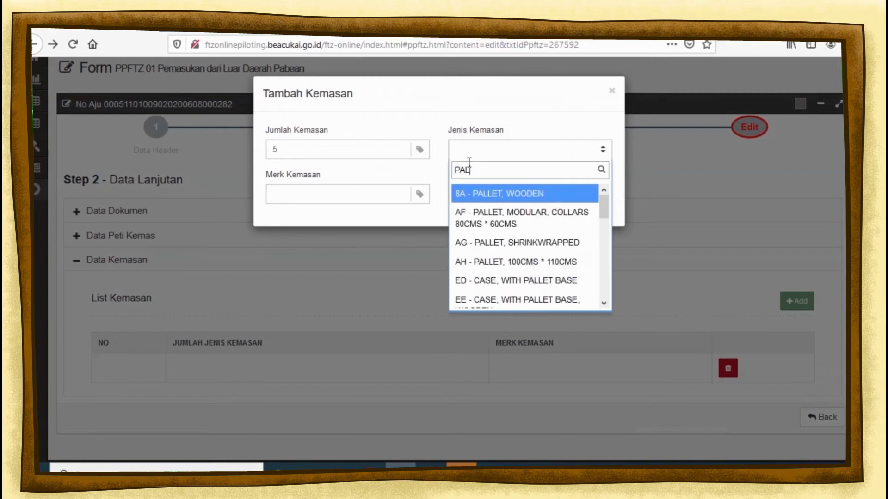
pyautogui.click(481, 193)
pyautogui.click(347, 194)
pyautogui.write('-')
pyautogui.click(441, 222)
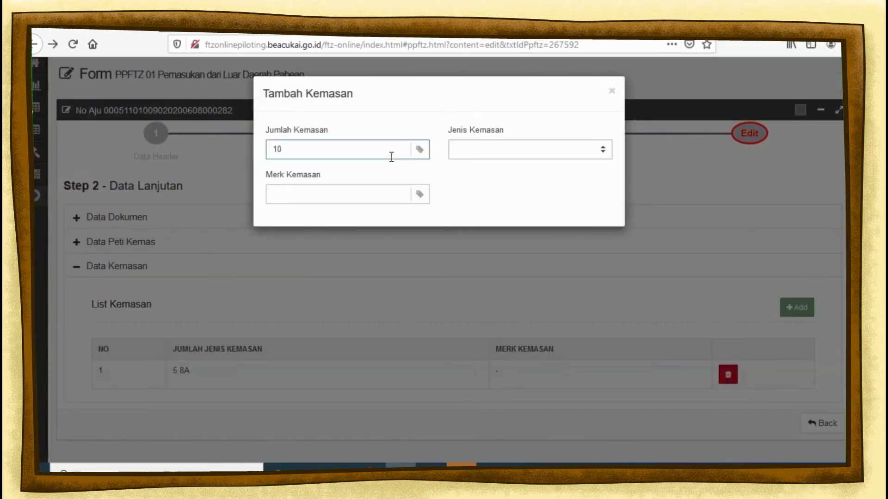
# Add a second packaging entry of 10 units, type EG - CASE, WITH PALLET BASE, brand "-", and recheck the document completion status.
pyautogui.click(508, 149)
pyautogui.write('PLASTIC')
pyautogui.scroll(-3, 511, 224)
pyautogui.click(500, 230)
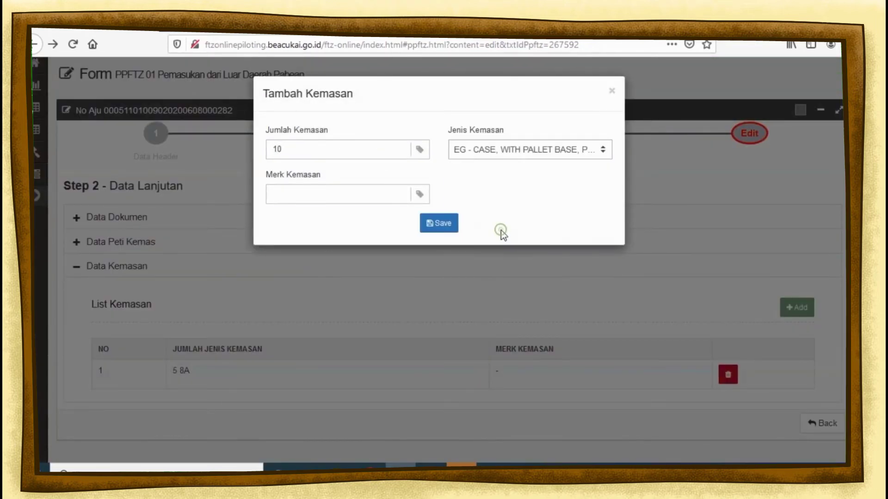
pyautogui.click(402, 192)
pyautogui.write('-')
pyautogui.click(442, 223)
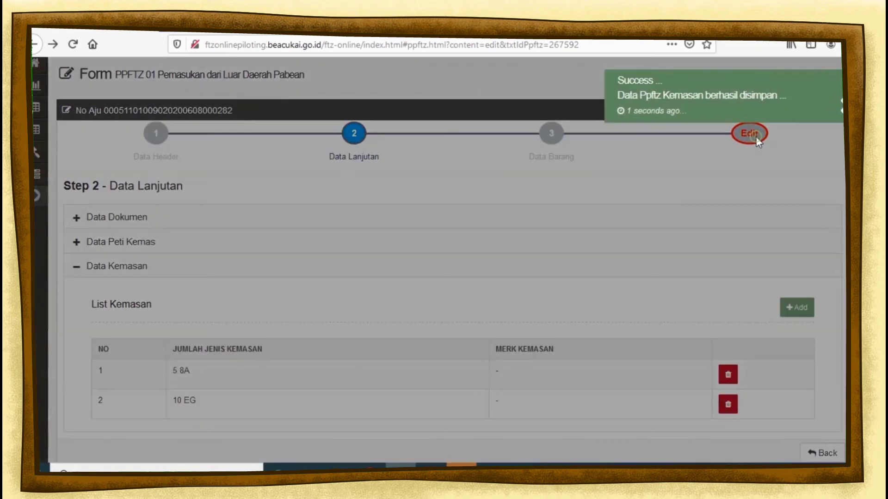
pyautogui.click(755, 135)
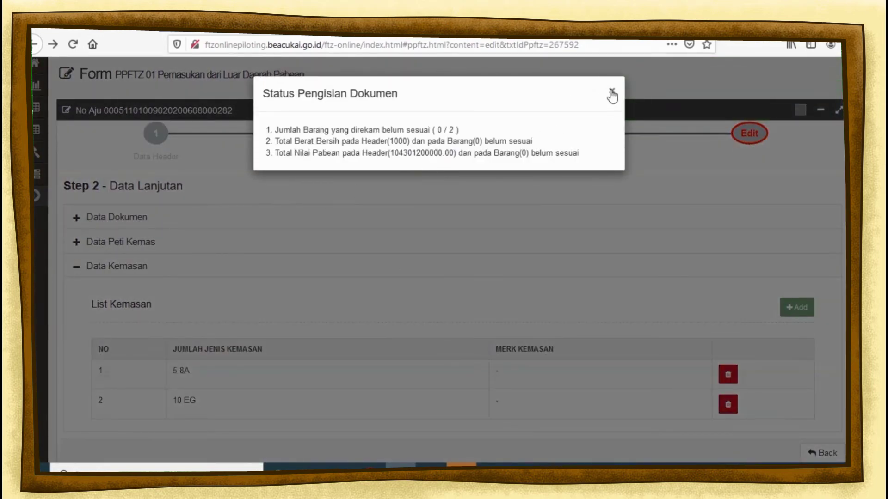
pyautogui.click(609, 91)
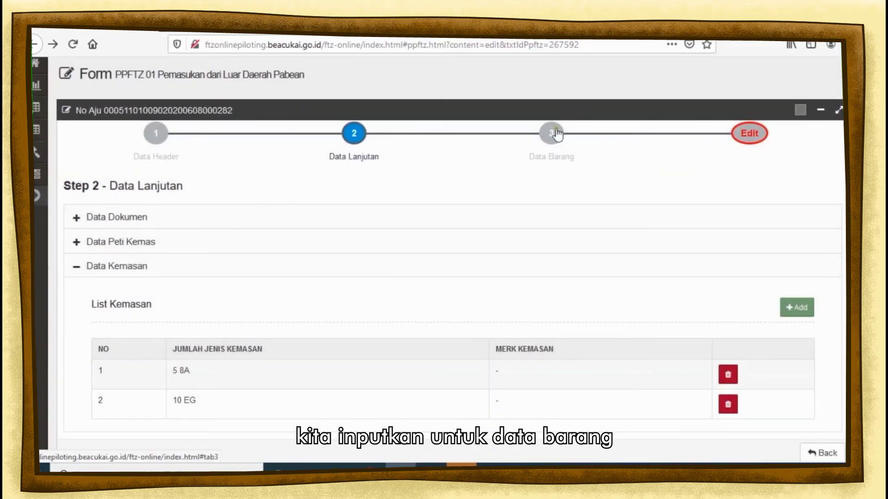
# Go to the Data Barang step and view the blank Tambah Barang form for manual goods entry.
pyautogui.click(552, 134)
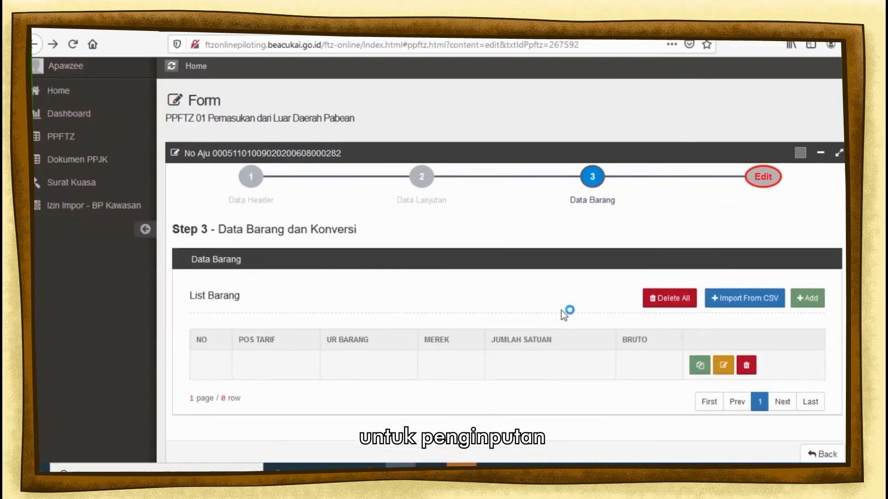
pyautogui.scroll(-2, 562, 310)
pyautogui.scroll(3, 562, 309)
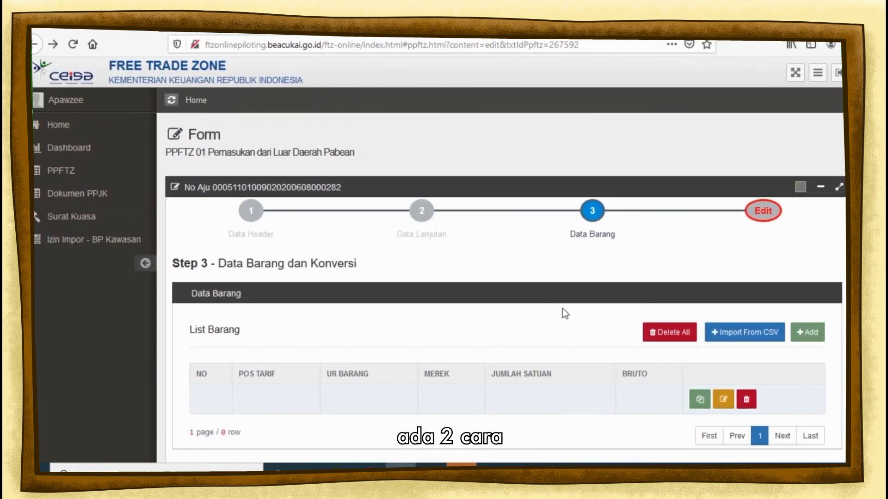
pyautogui.scroll(-2, 647, 205)
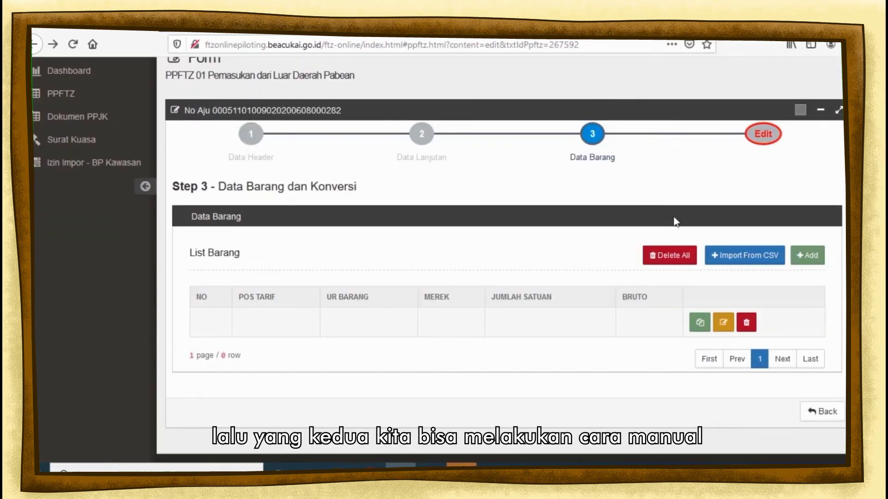
pyautogui.click(807, 259)
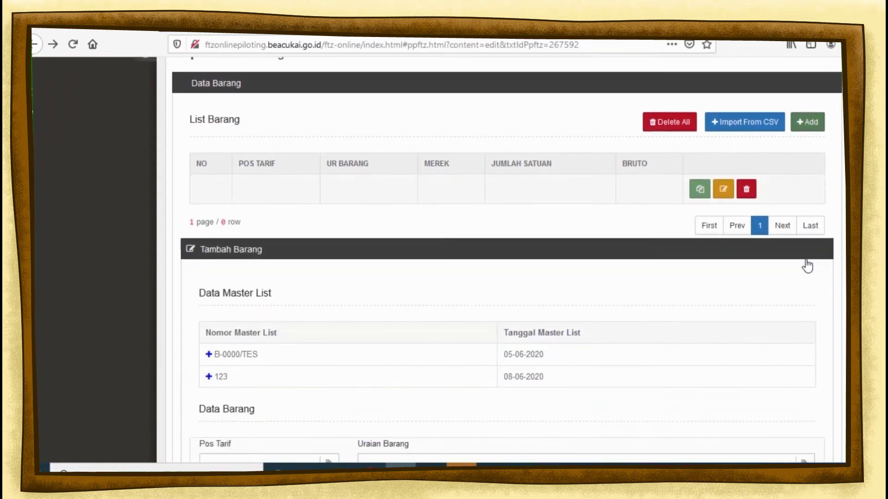
pyautogui.scroll(2, 806, 260)
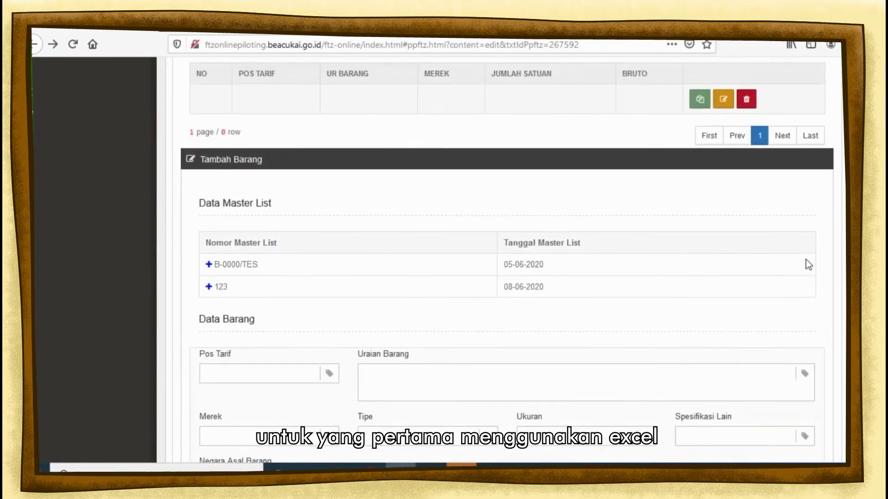
pyautogui.scroll(2, 805, 268)
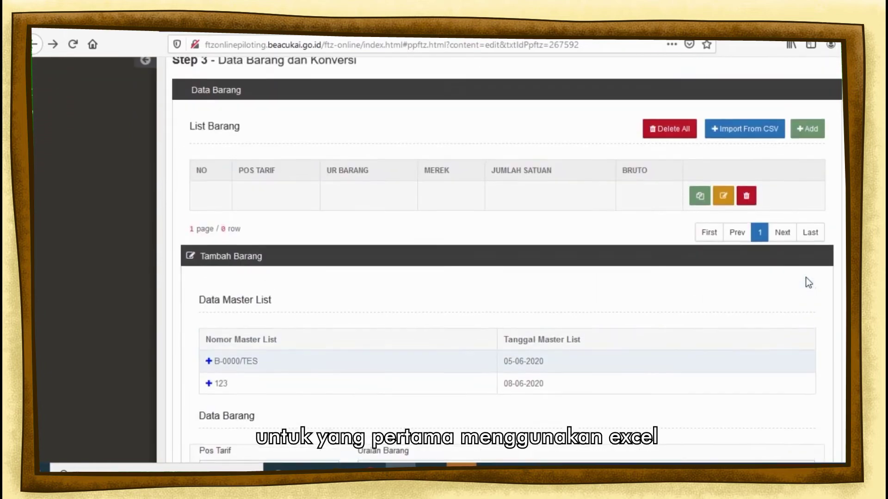
# Download the CSV format for importing goods and open it in Excel to examine its header row.
pyautogui.click(759, 158)
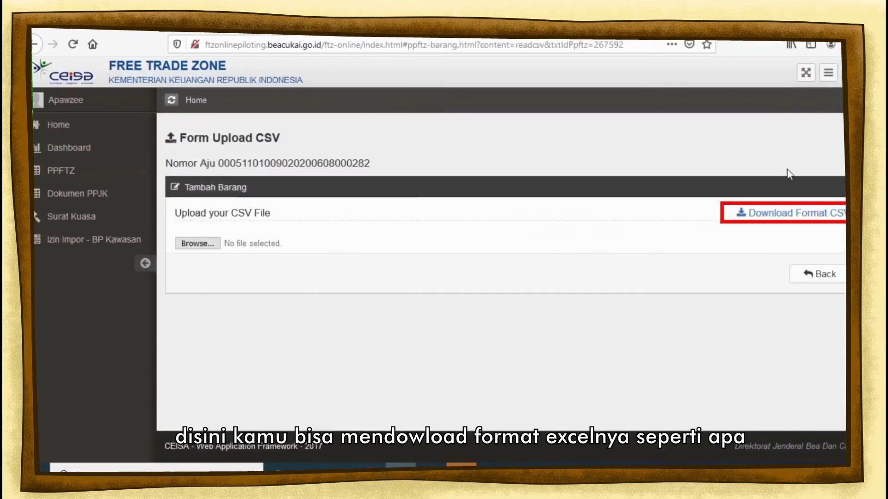
pyautogui.click(768, 214)
pyautogui.click(503, 310)
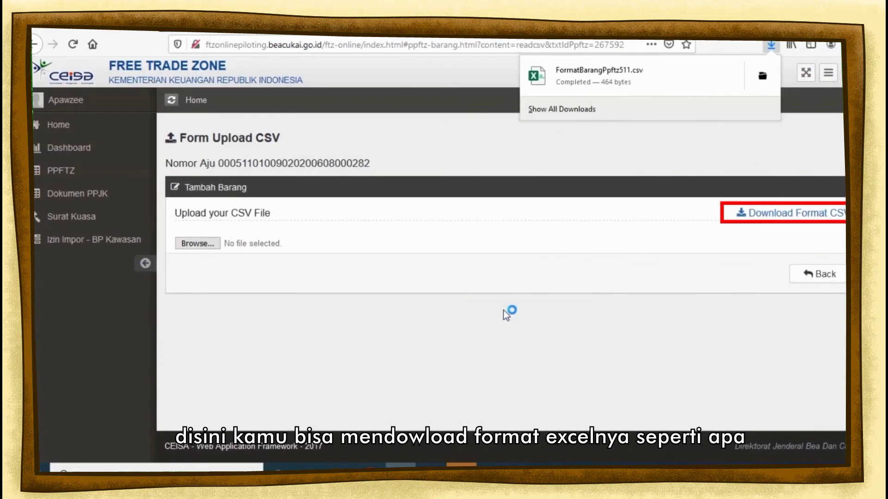
pyautogui.click(562, 63)
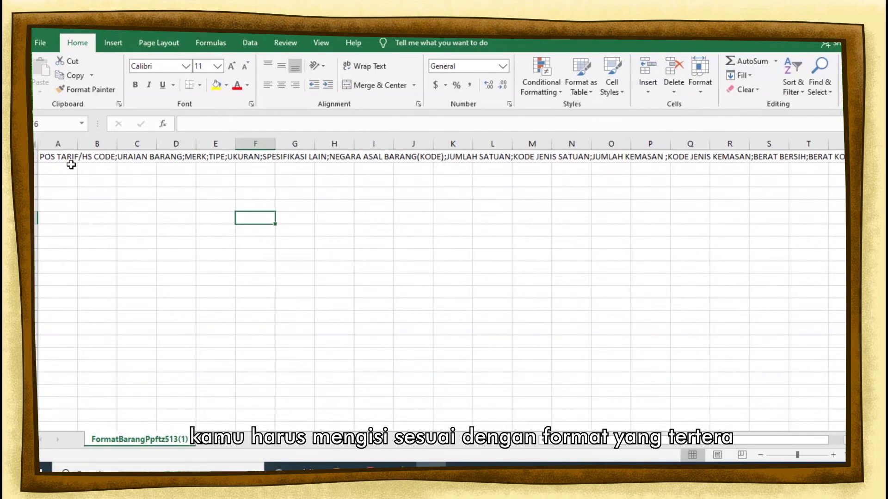
pyautogui.moveTo(70, 160)
pyautogui.mouseDown()
pyautogui.moveTo(508, 171)
pyautogui.moveTo(319, 193)
pyautogui.moveTo(217, 192)
pyautogui.mouseUp()
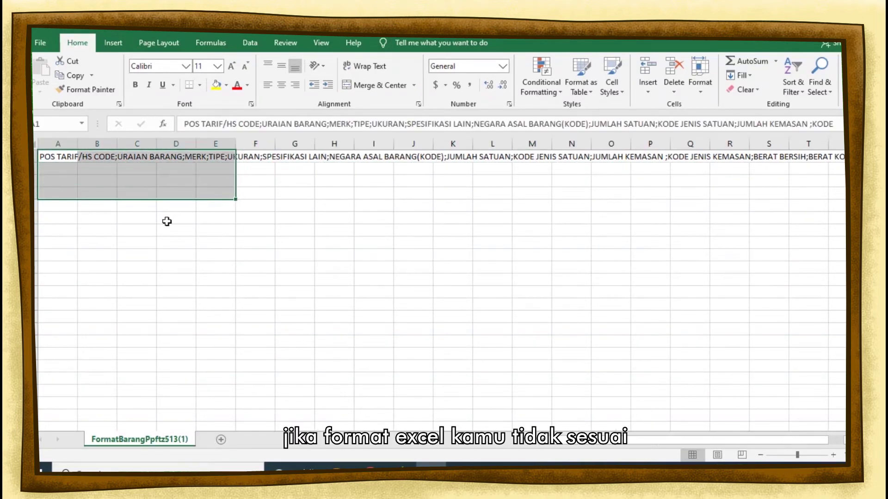
pyautogui.click(166, 222)
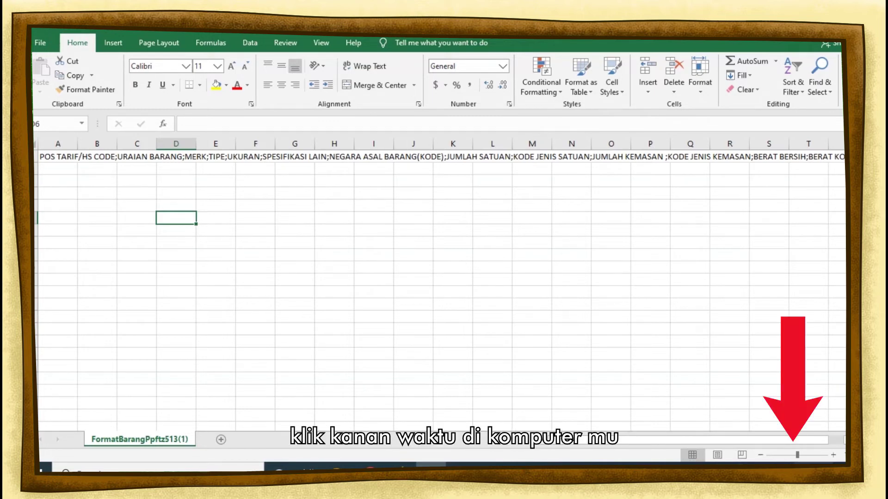
# Open the Windows Customize Format settings for numbers, going through the date, time and regional settings.
pyautogui.rightClick(809, 455)
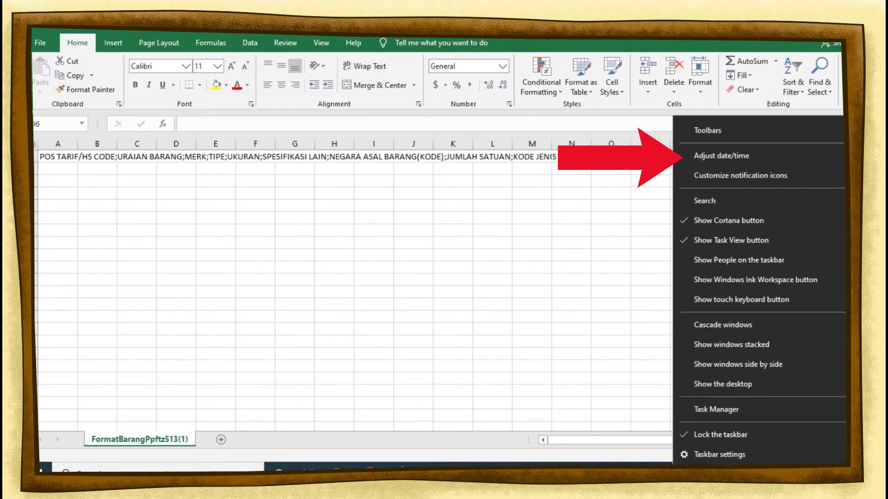
pyautogui.click(708, 157)
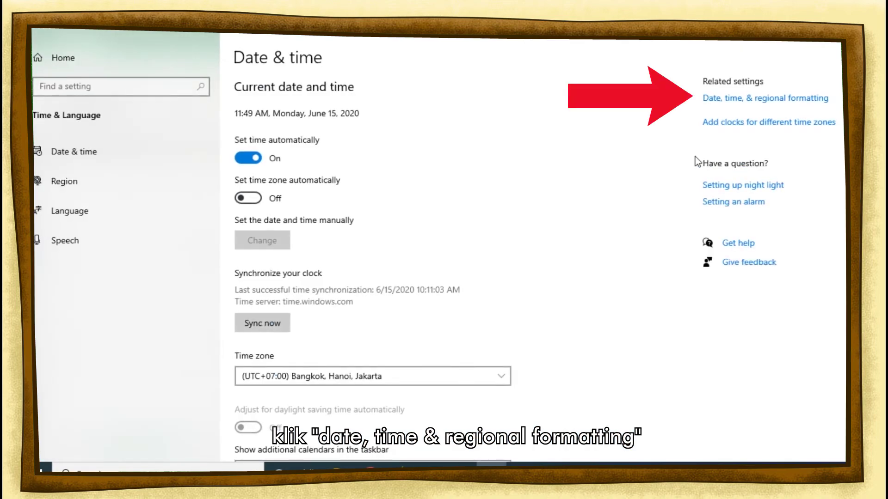
pyautogui.click(740, 98)
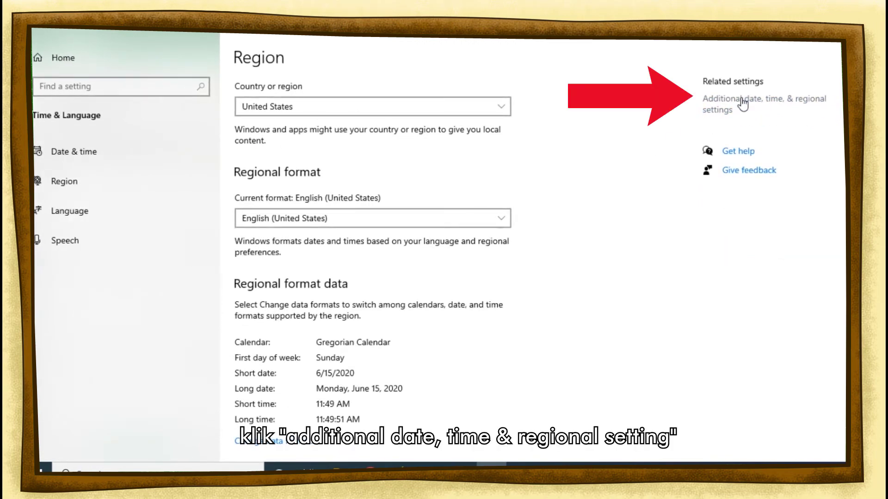
pyautogui.click(742, 99)
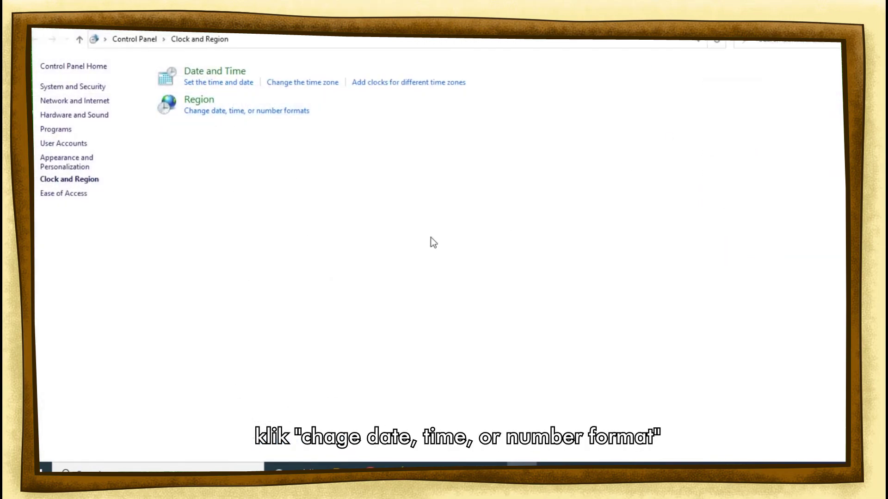
pyautogui.click(230, 111)
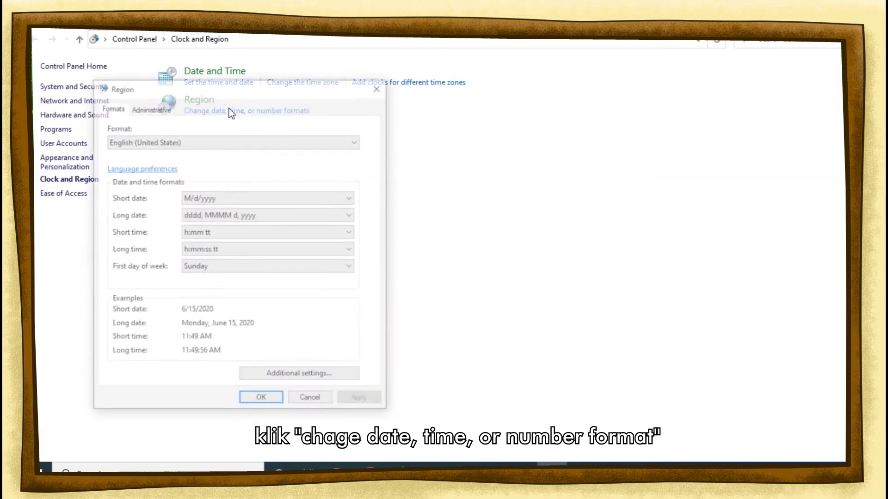
pyautogui.click(309, 375)
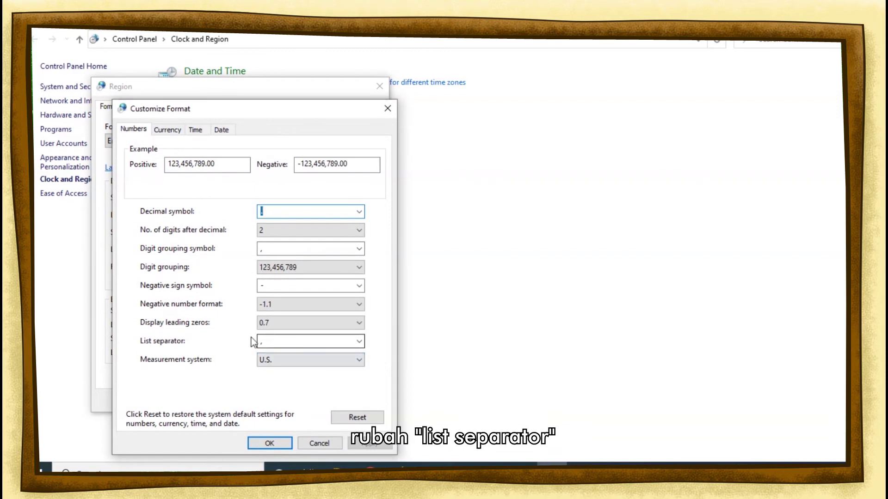
# Set the Windows list separator to a semicolon (;), then apply the change and close the regional format settings.
pyautogui.moveTo(265, 342); pyautogui.dragTo(229, 345)
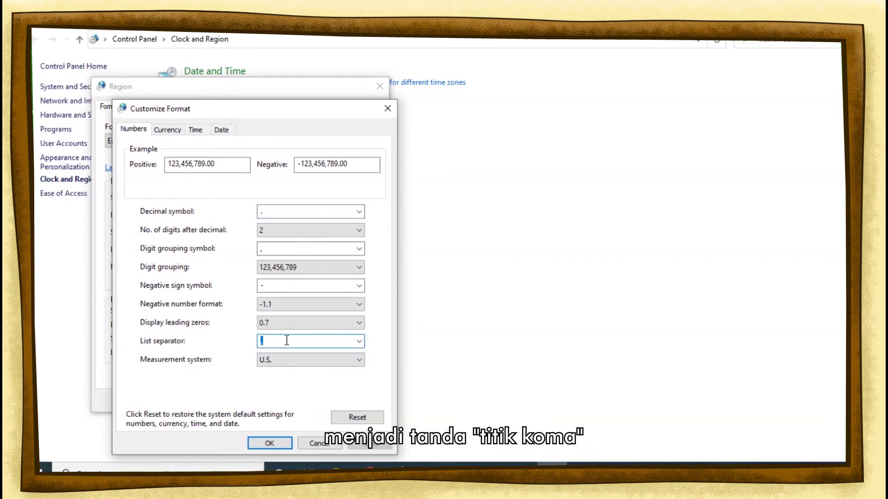
pyautogui.write(';')
pyautogui.press('BackSpace')
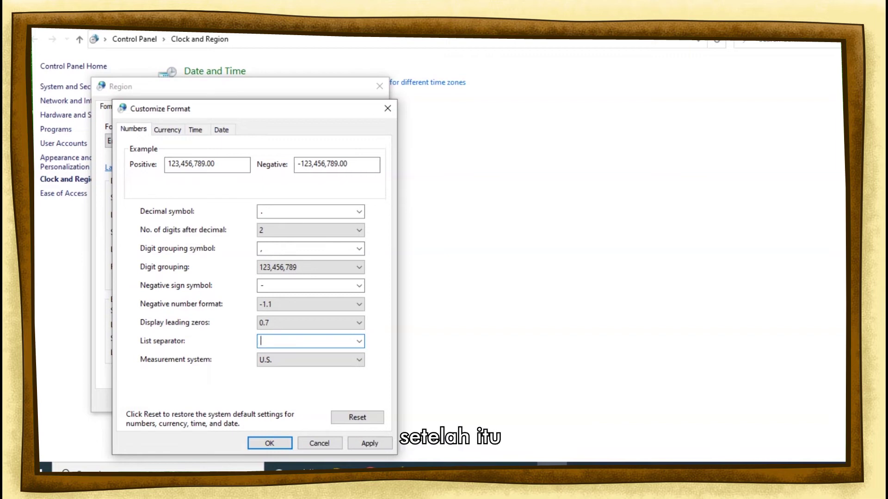
pyautogui.write(';')
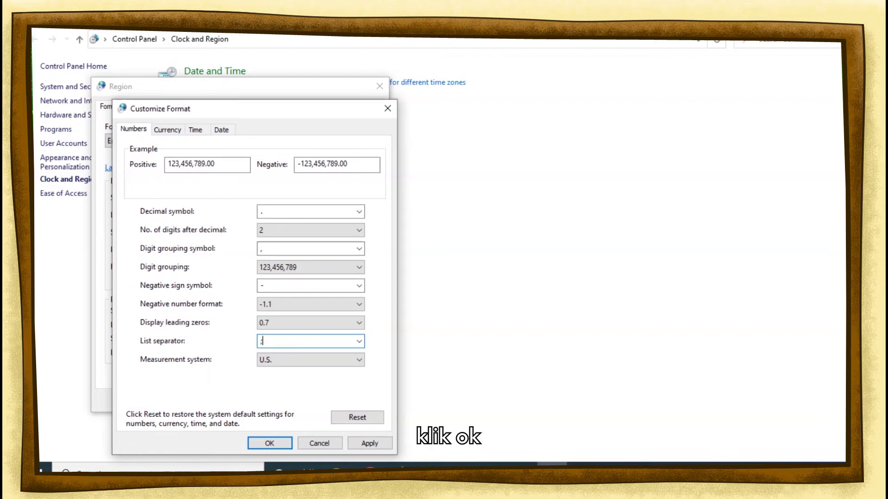
pyautogui.click(370, 443)
pyautogui.click(292, 446)
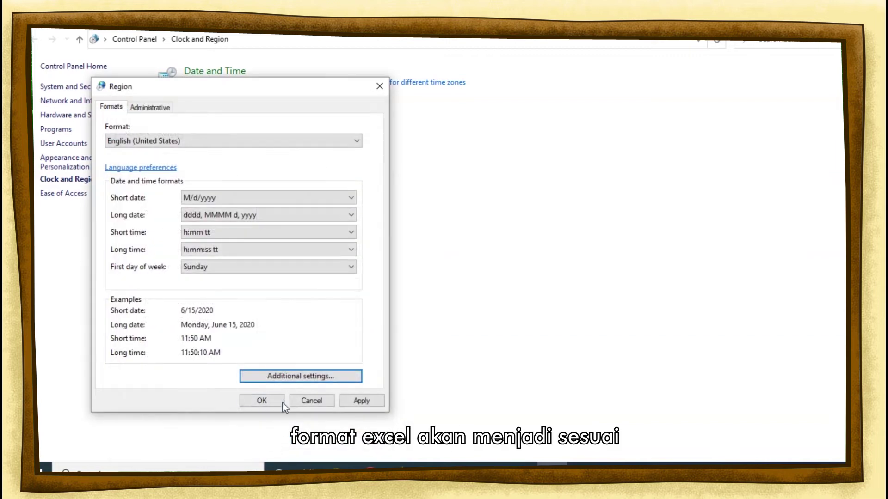
pyautogui.click(263, 400)
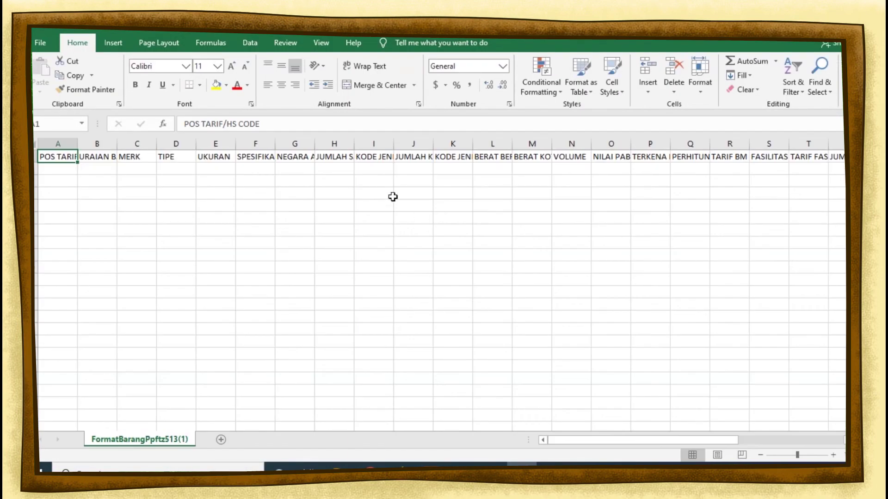
# Fit the widths of several header columns, starting with POS TARIF/HS CODE, to their text in the goods CSV in Excel.
pyautogui.doubleClick(78, 143)
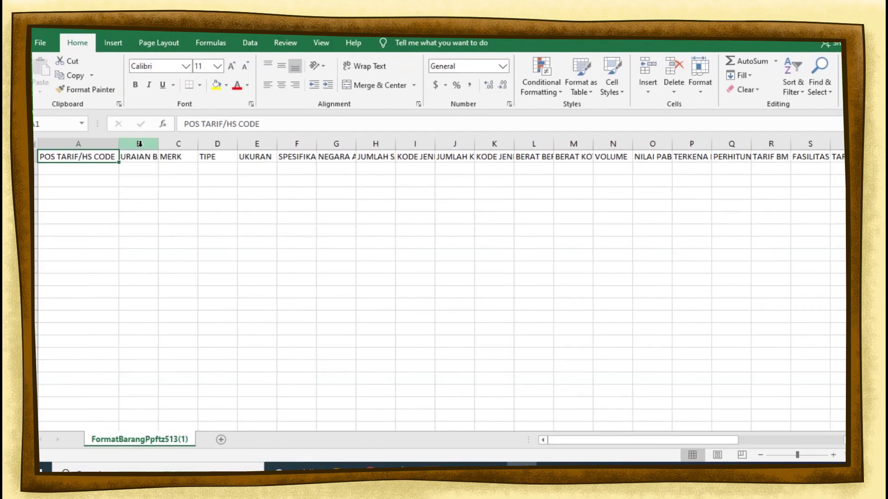
pyautogui.doubleClick(158, 144)
pyautogui.doubleClick(345, 144)
pyautogui.doubleClick(493, 143)
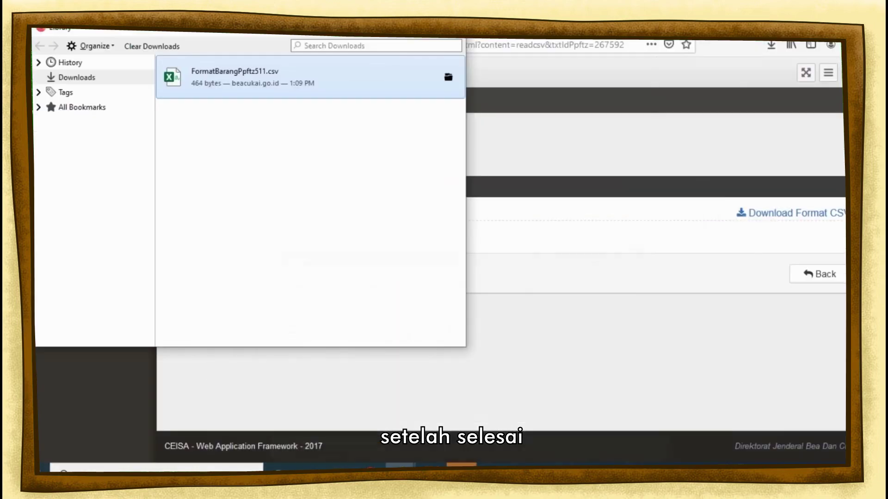
# Switch to the CEISA portal and view the file picker of the CSV upload form, closing it without choosing a file.
pyautogui.click(691, 153)
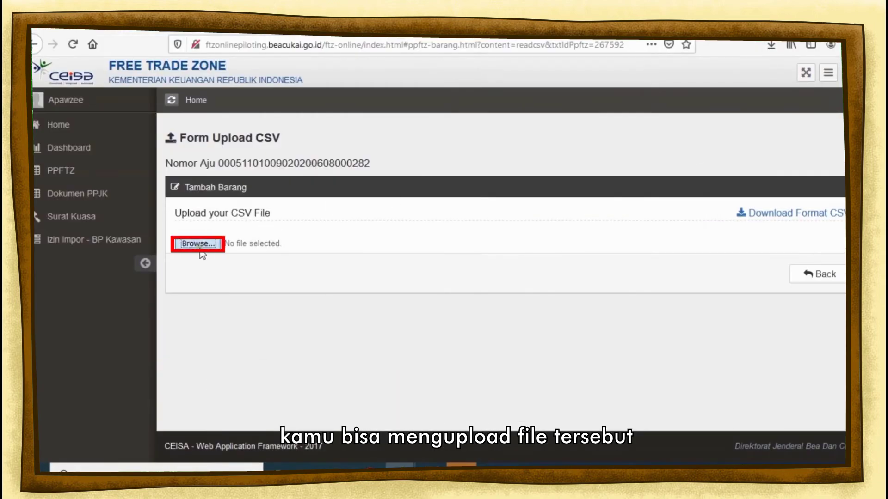
pyautogui.click(199, 247)
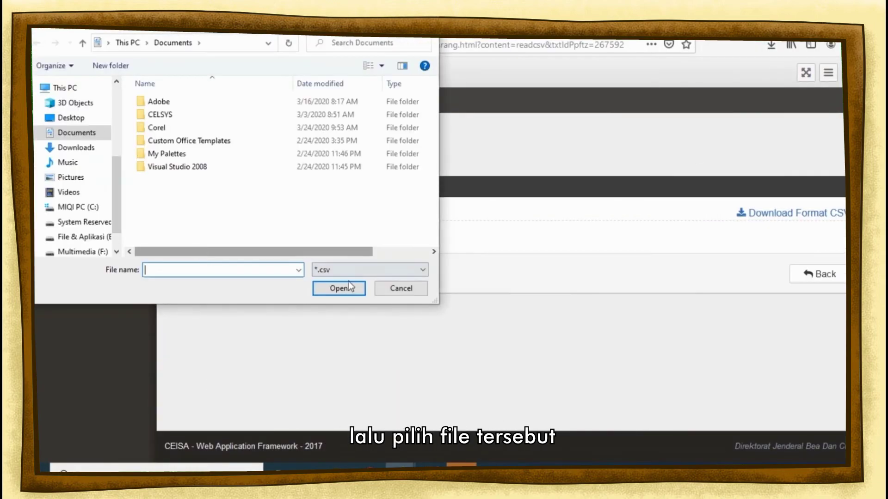
pyautogui.click(409, 290)
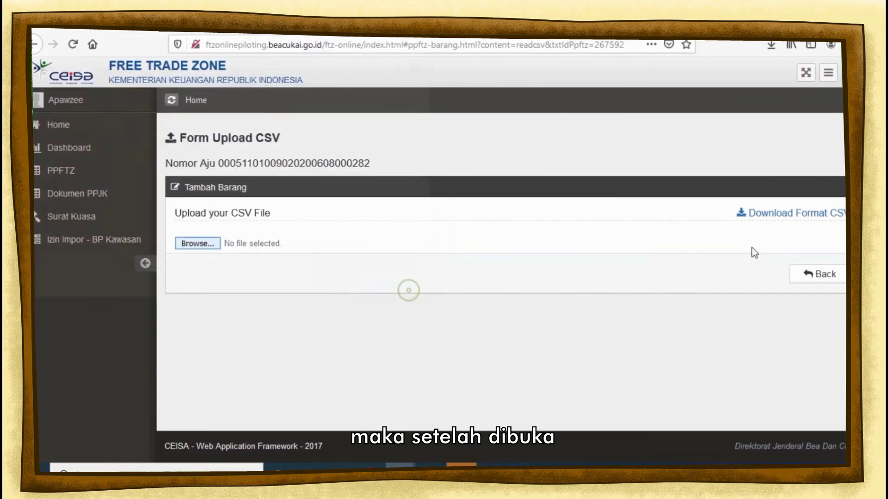
# Leave the CSV upload form, go to the Data Barang step and open a new Tambah Barang form.
pyautogui.click(805, 278)
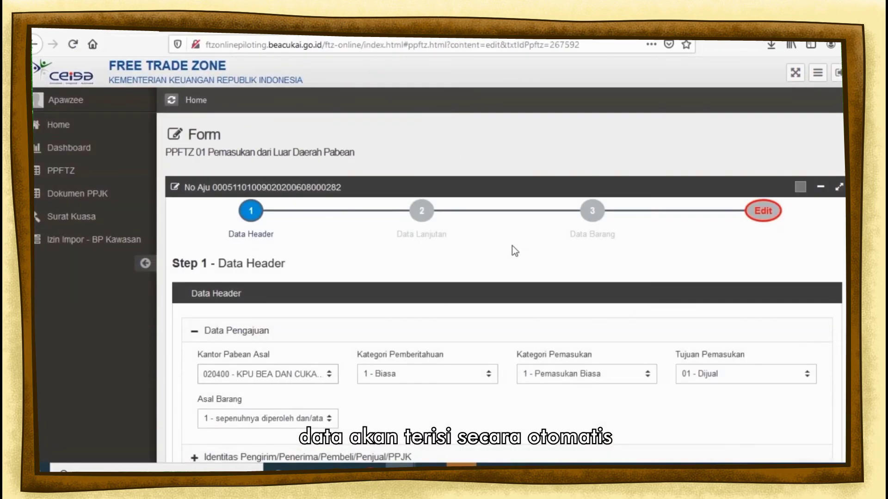
pyautogui.click(594, 212)
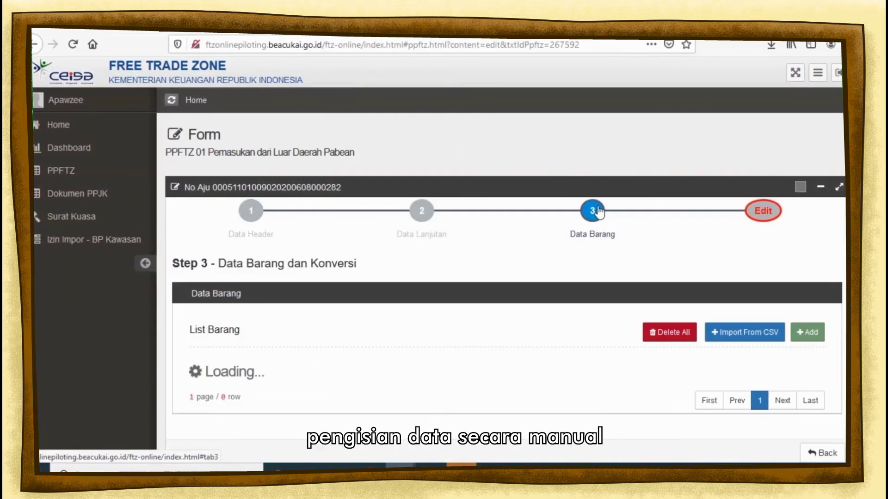
pyautogui.click(807, 332)
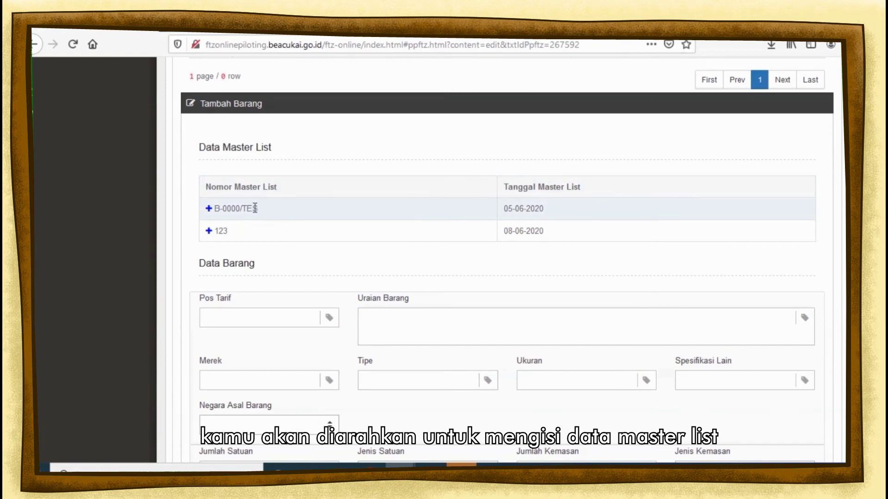
# Expand master list B-0000/TES and set Realisasi to 50 PCE for Kompor and 50 SET for TV Kabel.
pyautogui.click(209, 208)
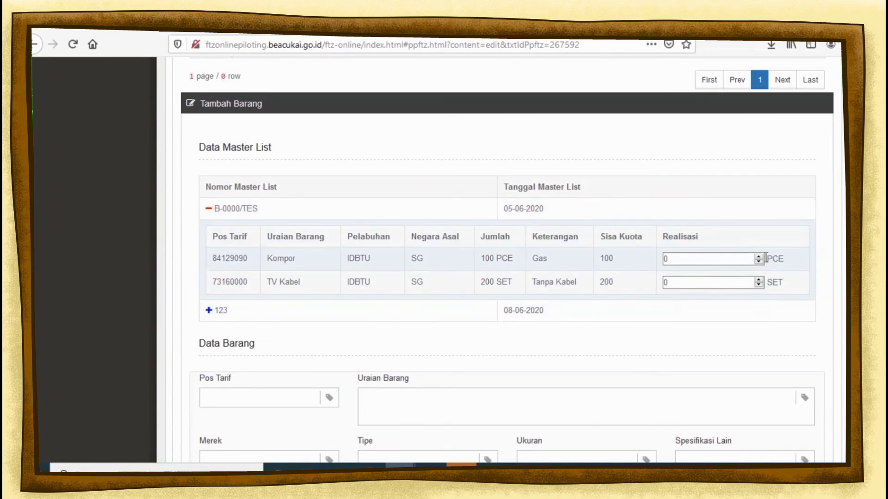
pyautogui.click(719, 258)
pyautogui.write('50')
pyautogui.press('Tab')
pyautogui.write('50')
pyautogui.press('Tab')
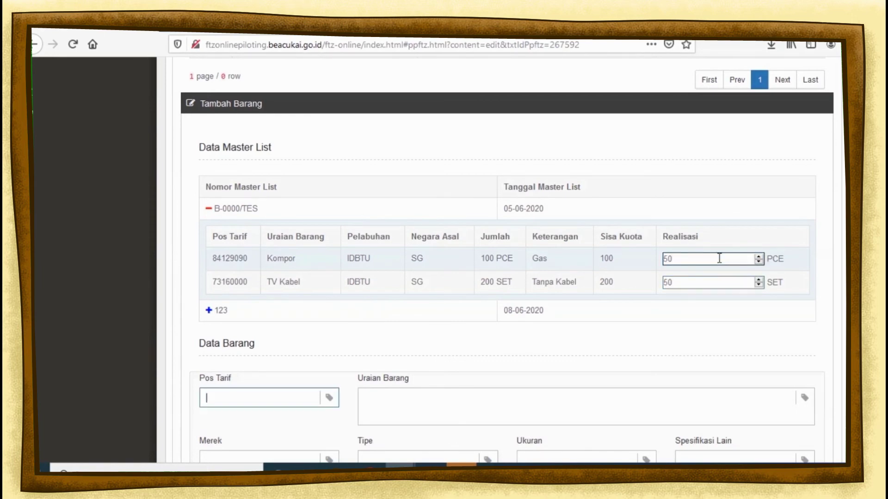
pyautogui.scroll(-2, 689, 264)
pyautogui.scroll(2, 689, 265)
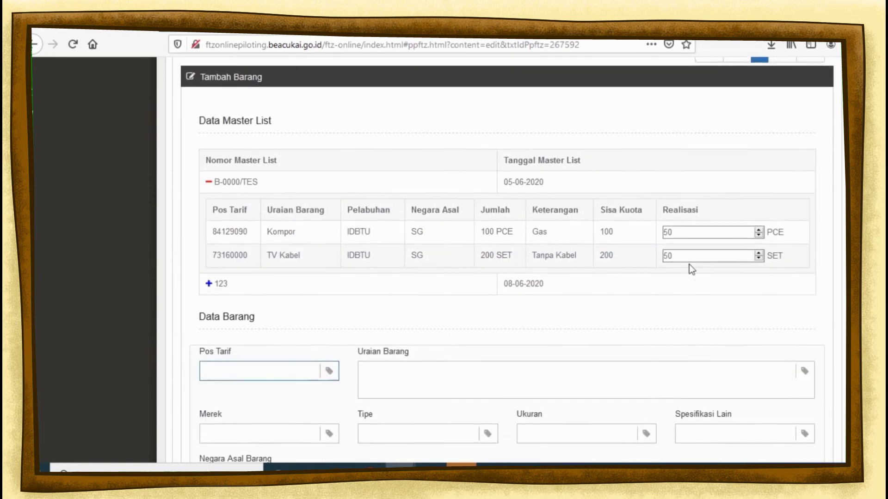
pyautogui.doubleClick(669, 236)
# Enter goods with Pos Tarif 84129090, description Kompor, Merek COBA, "-" for Tipe, Ukuran and Spesifikasi Lain, and origin SG - SINGAPORE.
pyautogui.scroll(-10, 265, 398)
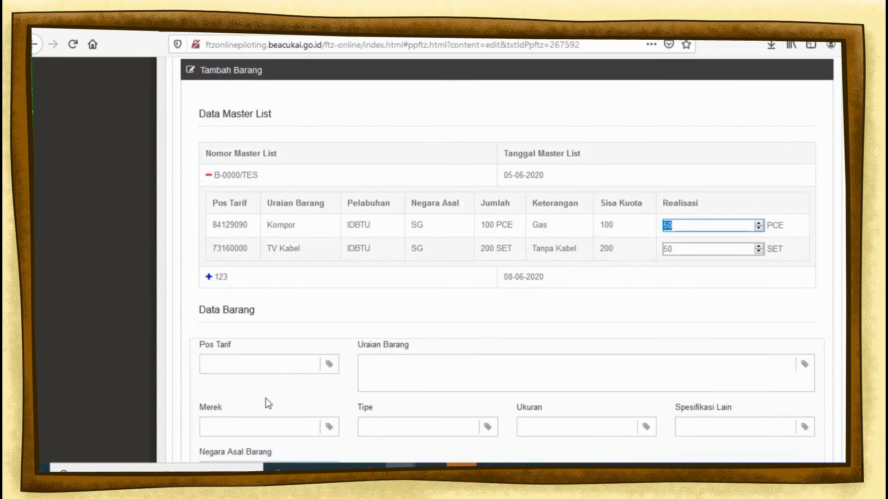
pyautogui.scroll(5, 266, 396)
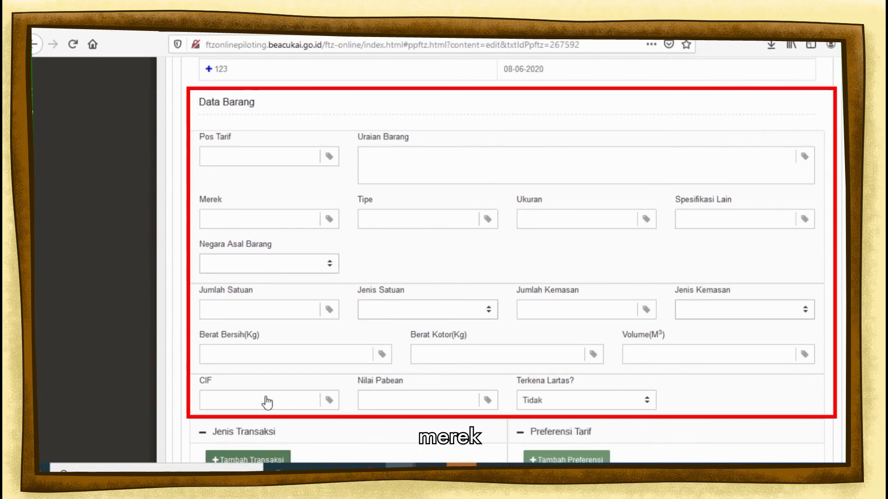
pyautogui.scroll(3, 267, 402)
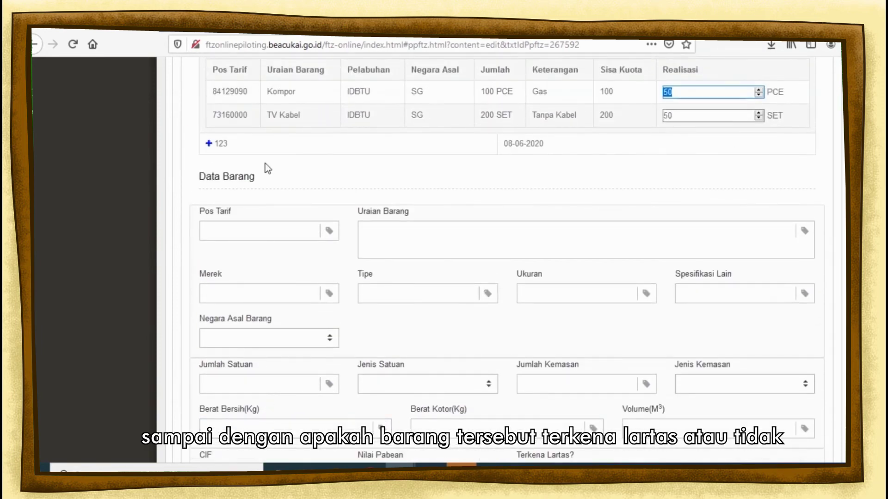
pyautogui.doubleClick(249, 93)
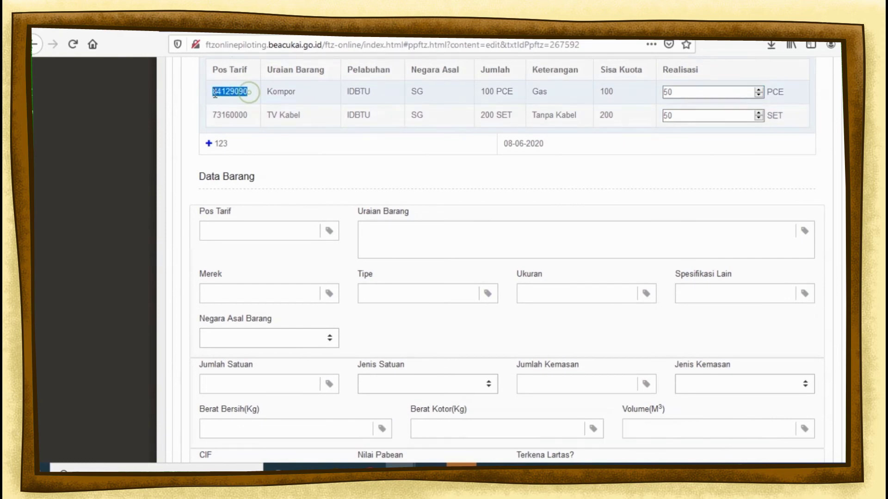
pyautogui.write('COBA')
pyautogui.press('Tab')
pyautogui.write('-')
pyautogui.press('Tab')
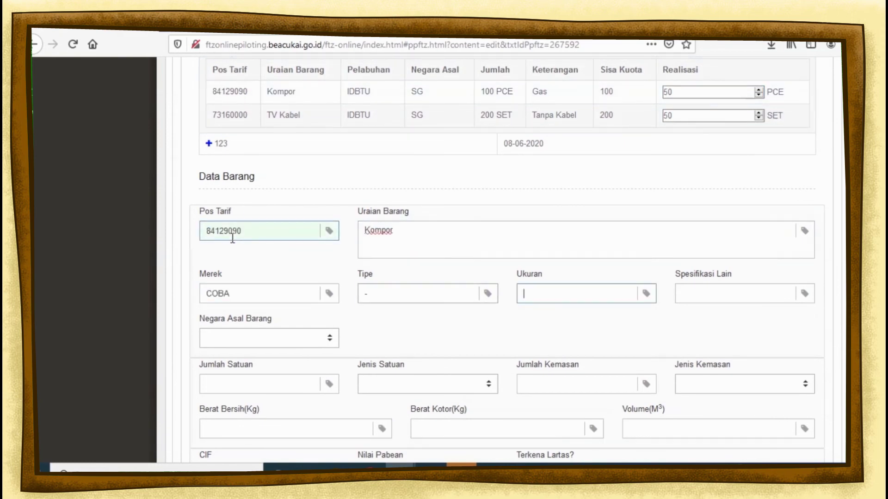
pyautogui.write('-')
pyautogui.press('Tab')
pyautogui.write('-')
pyautogui.click(245, 338)
# Set the goods' Jumlah Satuan to 50 and Jenis Satuan to PCE - PIECE.
pyautogui.scroll(-3, 239, 296)
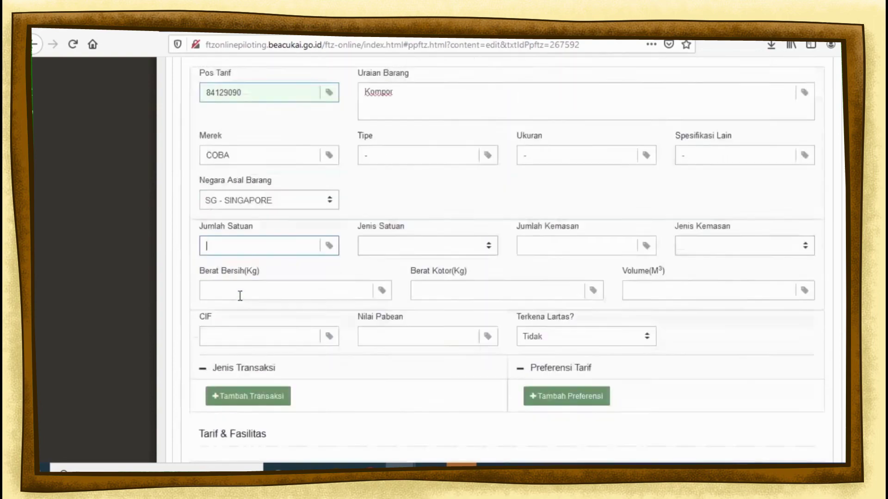
pyautogui.write('50')
pyautogui.click(401, 159)
pyautogui.click(385, 154)
pyautogui.click(387, 155)
pyautogui.write('U')
pyautogui.press('BackSpace')
pyautogui.write('PIECE')
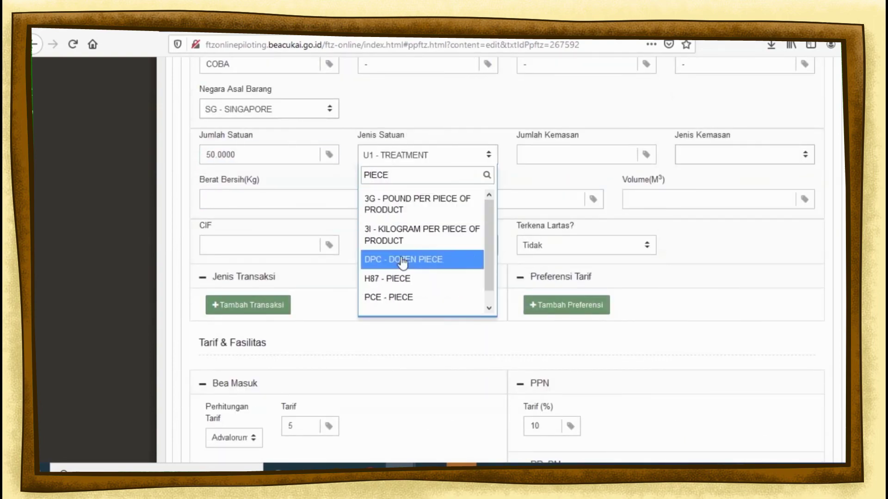
pyautogui.click(388, 297)
# Set the goods' Jumlah Kemasan to 5 and Jenis Kemasan to 8A - PALLET, WOODEN.
pyautogui.click(584, 159)
pyautogui.scroll(2, 586, 161)
pyautogui.write('5')
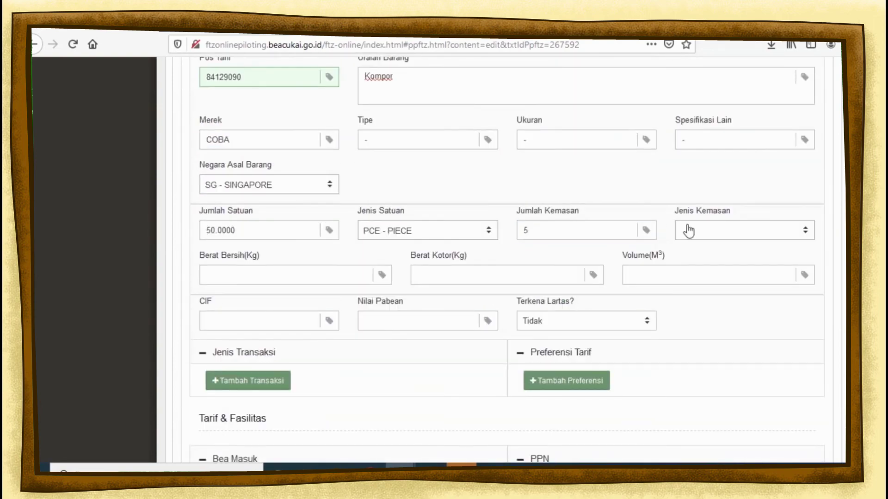
pyautogui.click(688, 230)
pyautogui.write('PALLET')
pyautogui.click(724, 276)
# Enter a net weight of 50 kg, a gross weight of 50 kg and a volume of 0 for the goods.
pyautogui.click(270, 277)
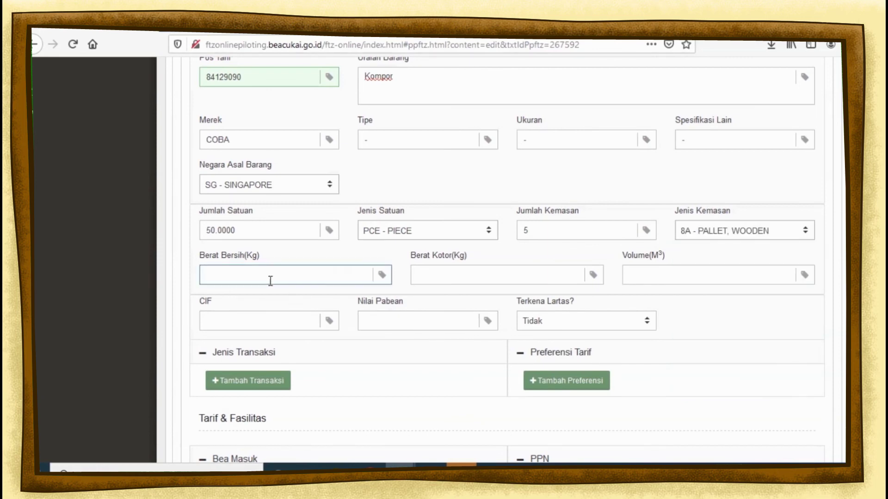
pyautogui.write('50')
pyautogui.press('Tab')
pyautogui.write('50')
pyautogui.press('Tab')
pyautogui.write('0')
pyautogui.press('Tab')
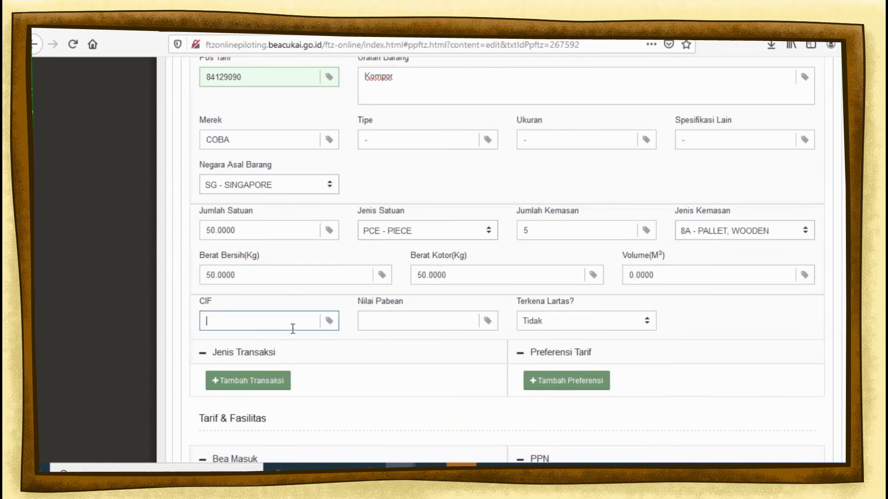
pyautogui.click(375, 321)
pyautogui.write('500000')
pyautogui.hotkey('shift', 'Tab')
pyautogui.press('Tab')
pyautogui.write('5000000')
pyautogui.press('Tab')
# Set the goods' CIF value to 500 and keep Terkena Lartas at Tidak.
pyautogui.click(245, 319)
pyautogui.write('500')
pyautogui.press('Tab')
pyautogui.scroll(-1, 531, 268)
pyautogui.press('Tab')
# Set the goods' PPh tariff to 2.50% under Tarif & Fasilitas and save the goods entry.
pyautogui.scroll(-3, 545, 301)
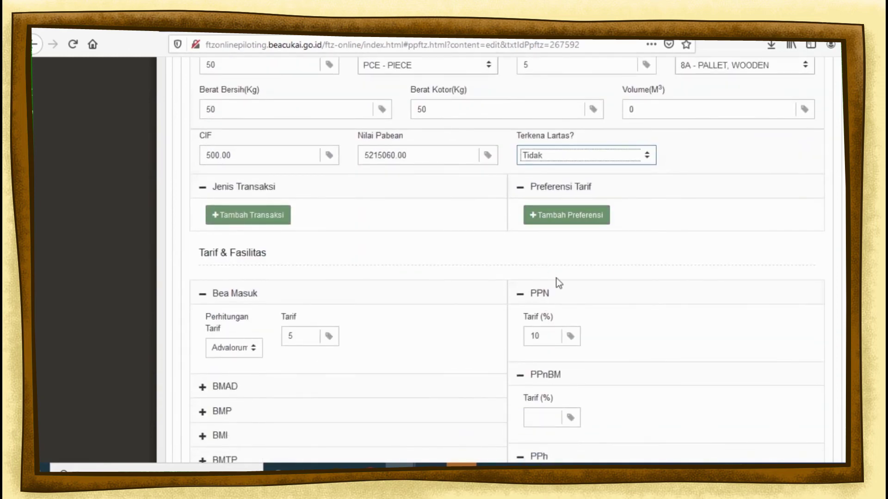
pyautogui.scroll(-3, 556, 283)
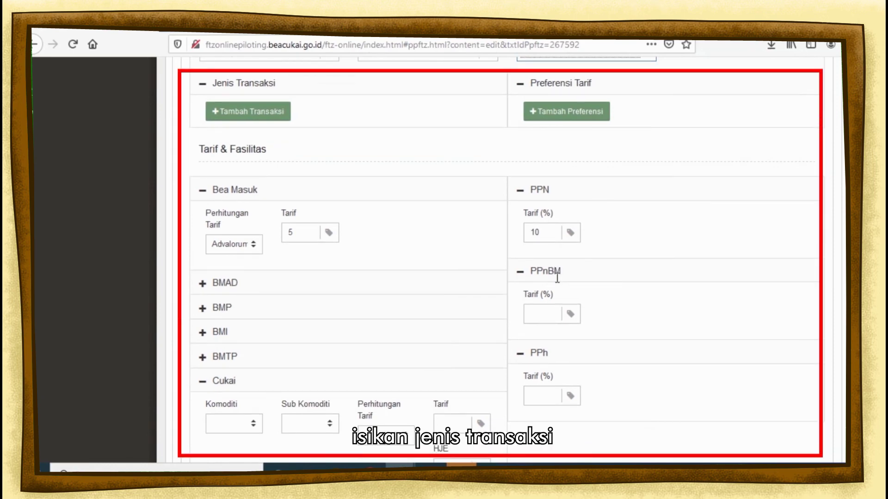
pyautogui.scroll(-3, 543, 296)
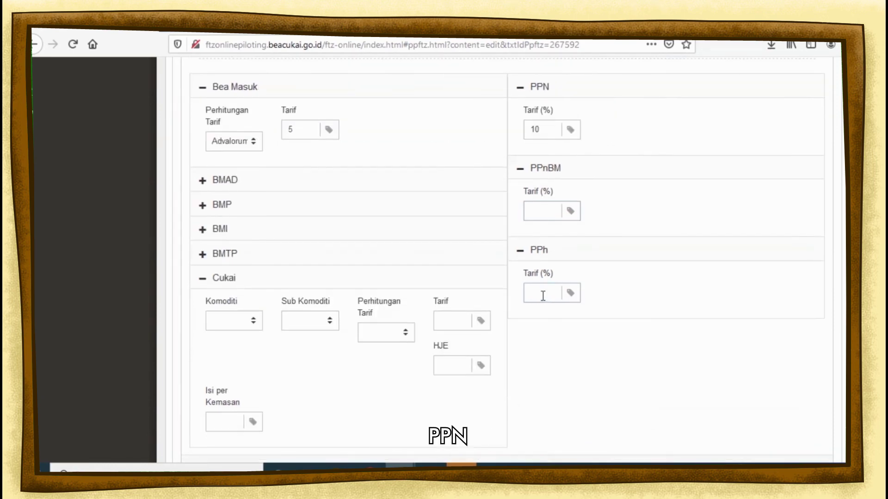
pyautogui.click(542, 296)
pyautogui.press('Tab')
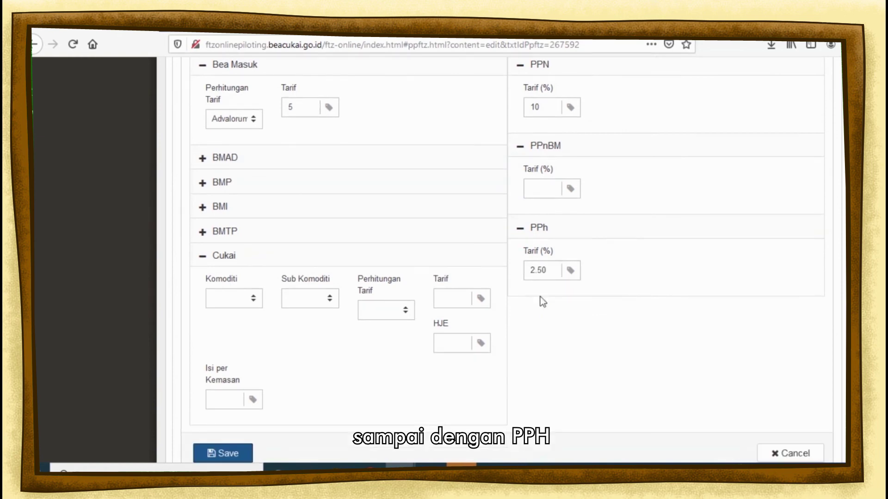
pyautogui.scroll(-1, 541, 297)
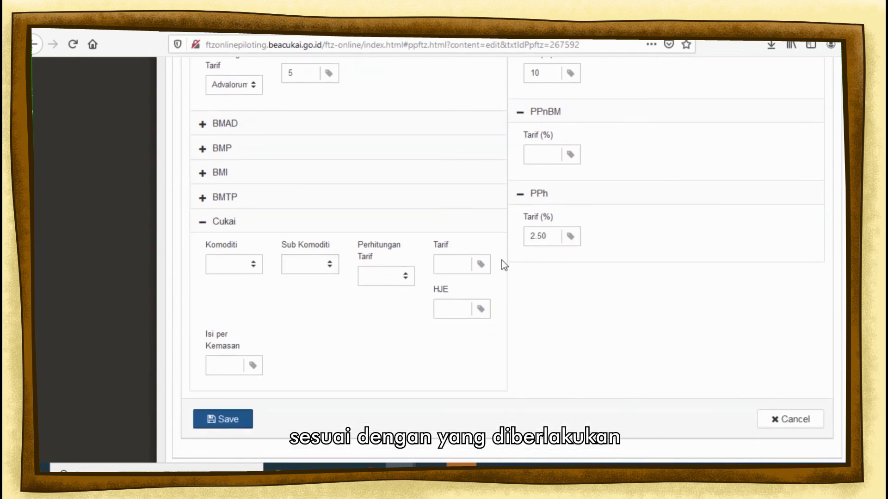
pyautogui.scroll(1, 504, 265)
pyautogui.click(236, 444)
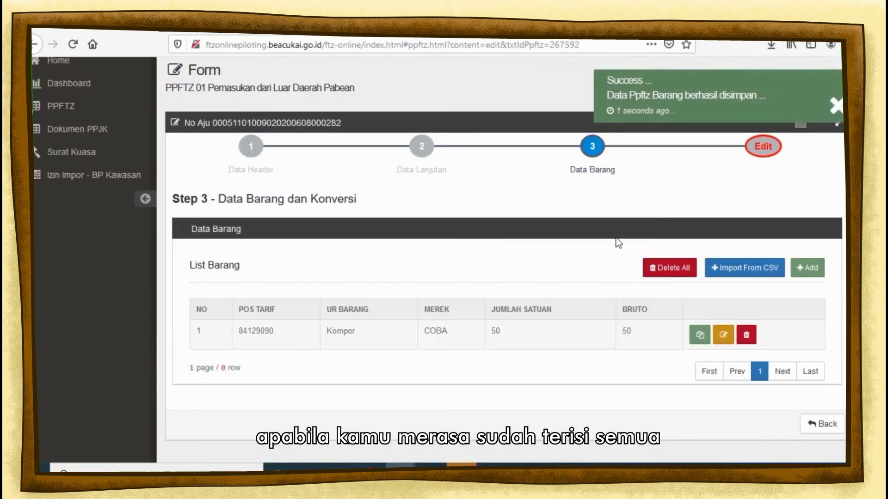
# Check the document's completion status for mismatches between header and goods data, including the total Nilai Pabean, and close it.
pyautogui.click(765, 147)
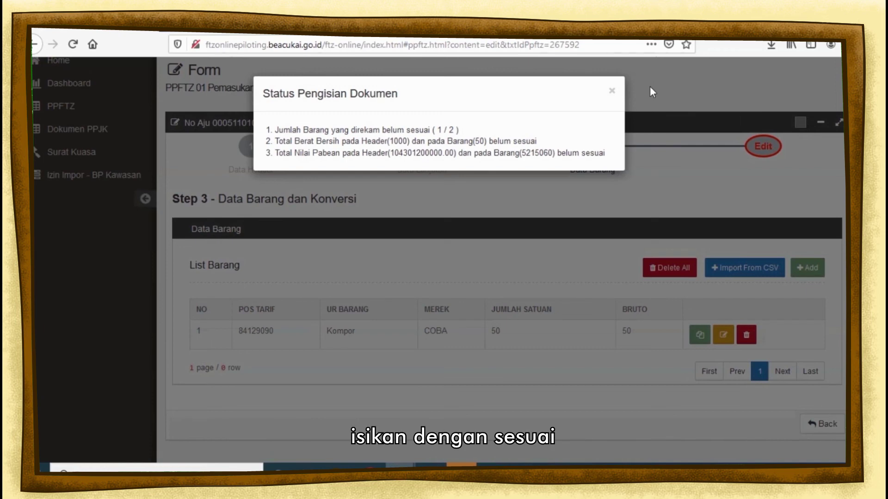
pyautogui.tripleClick(351, 153)
pyautogui.doubleClick(392, 153)
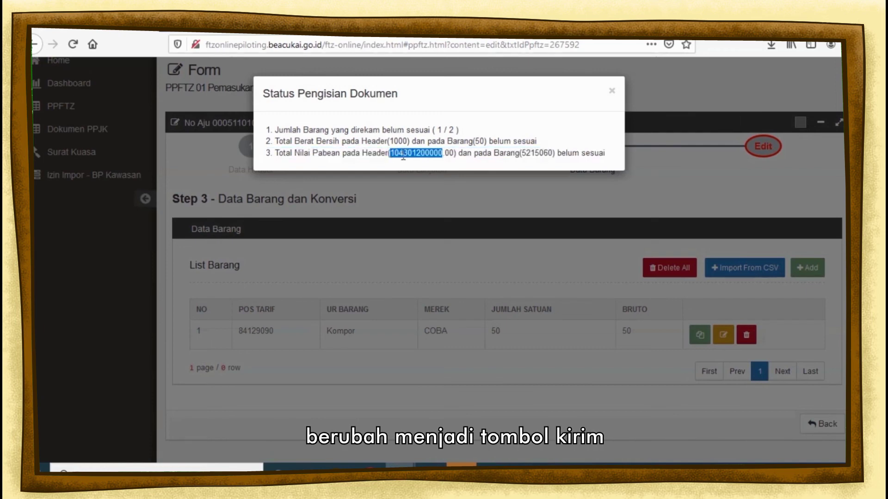
pyautogui.click(610, 92)
# Shorten the CIF value in the header's trade transaction data by removing its trailing digits.
pyautogui.scroll(-3, 284, 254)
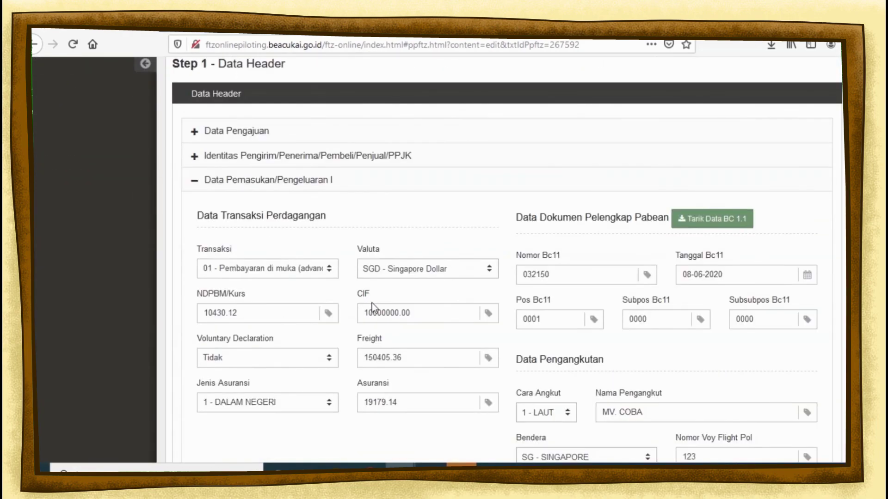
pyautogui.doubleClick(439, 320)
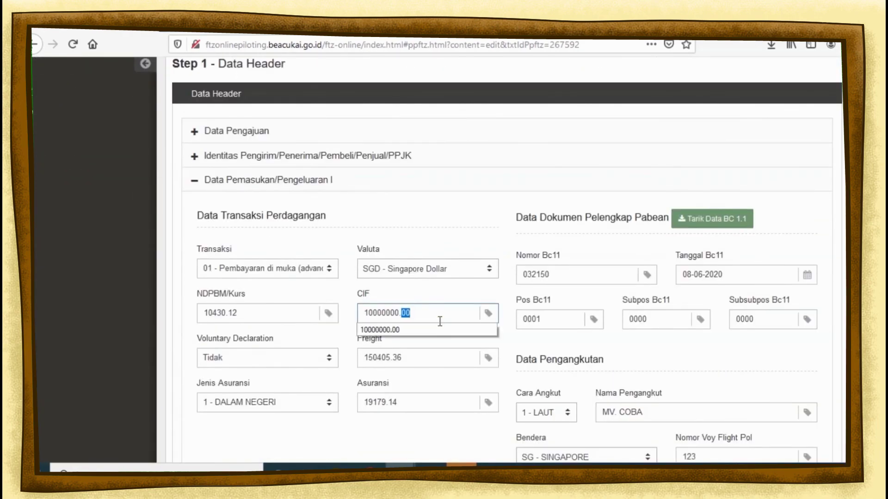
pyautogui.press('BackSpace')
pyautogui.press('BackSpace')
pyautogui.press('BackSpace')
pyautogui.press('BackSpace')
pyautogui.press('BackSpace')
pyautogui.press('BackSpace')
pyautogui.press('Tab')
pyautogui.scroll(-1, 507, 317)
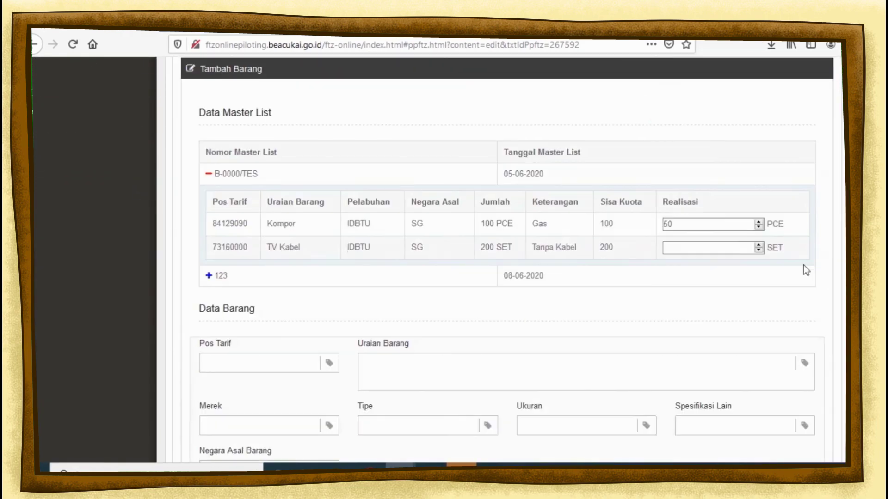
# Open the Realisasi quantity of the TV Kabel item in master list B-0000/TES for entry.
pyautogui.click(715, 244)
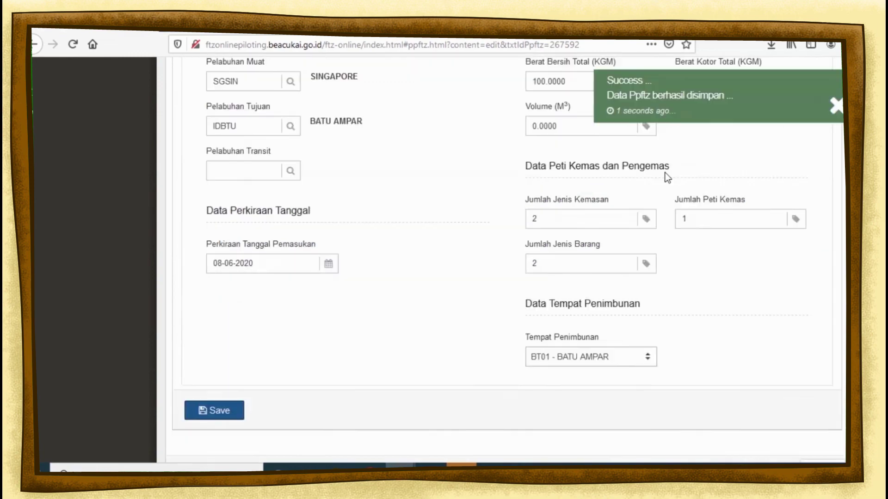
# Start submitting the document, entering BATAM as Kota, 08-06-2020 as Tanggal and the notifier's name as Nama Pengusaha/Pemberitahu.
pyautogui.scroll(10, 666, 175)
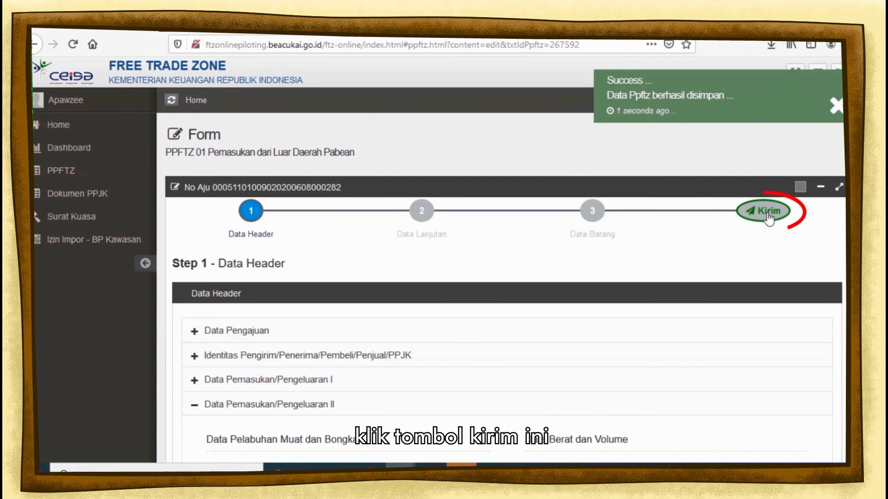
pyautogui.click(767, 213)
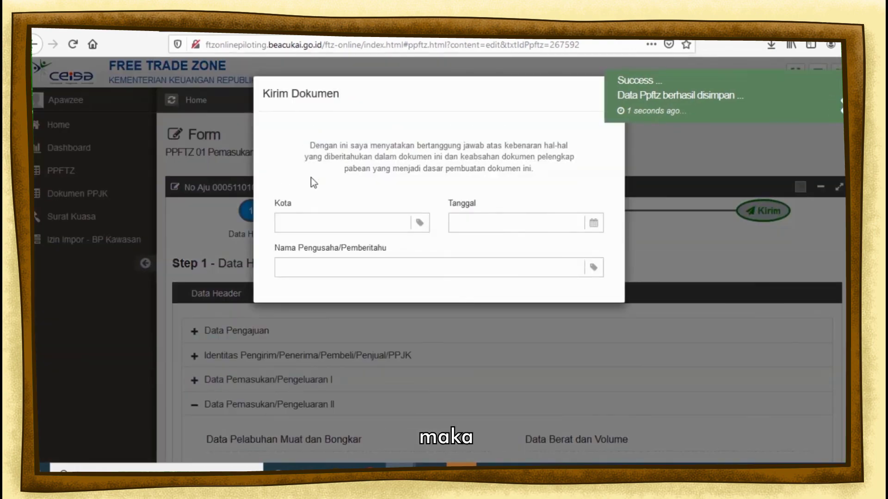
pyautogui.click(375, 231)
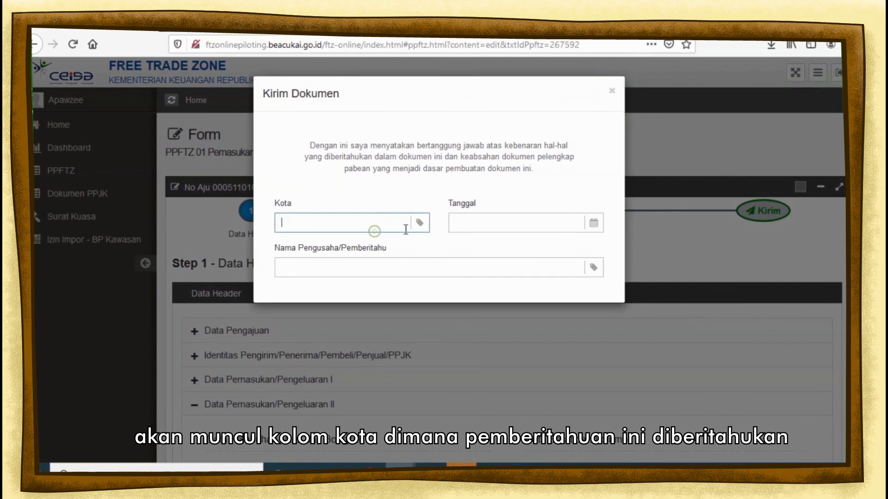
pyautogui.click(461, 226)
pyautogui.click(367, 271)
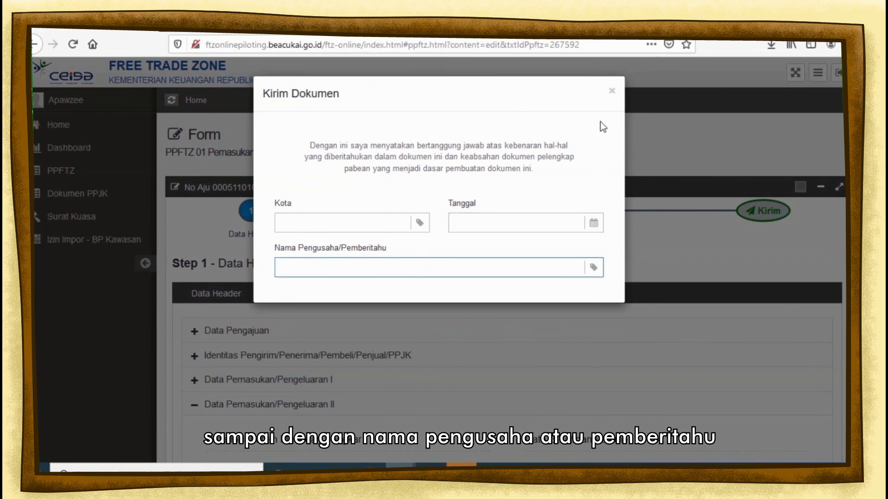
pyautogui.click(370, 220)
pyautogui.write('BATAM')
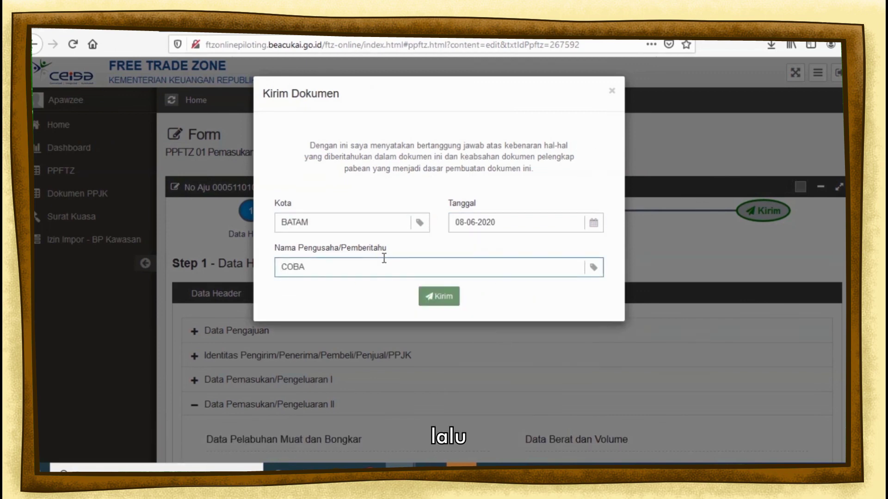
# Clear the notifier's name and dismiss the document submission form without sending it.
pyautogui.doubleClick(332, 267)
pyautogui.press('BackSpace')
pyautogui.click(196, 239)
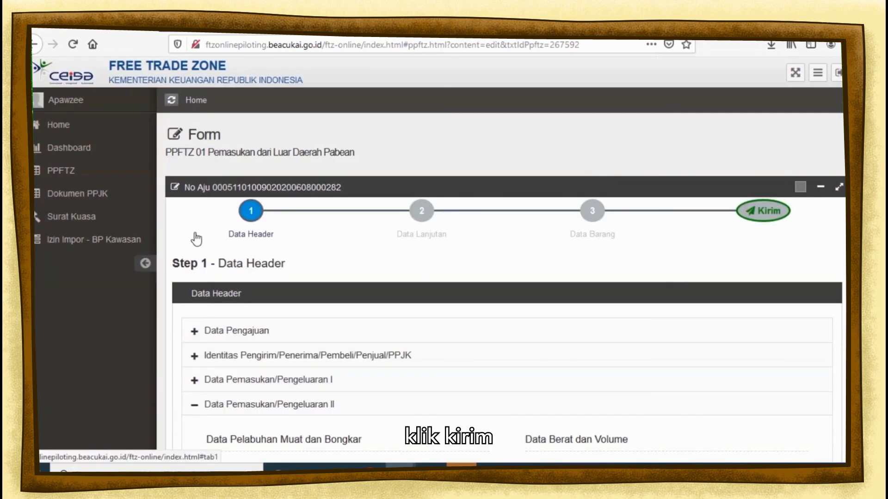